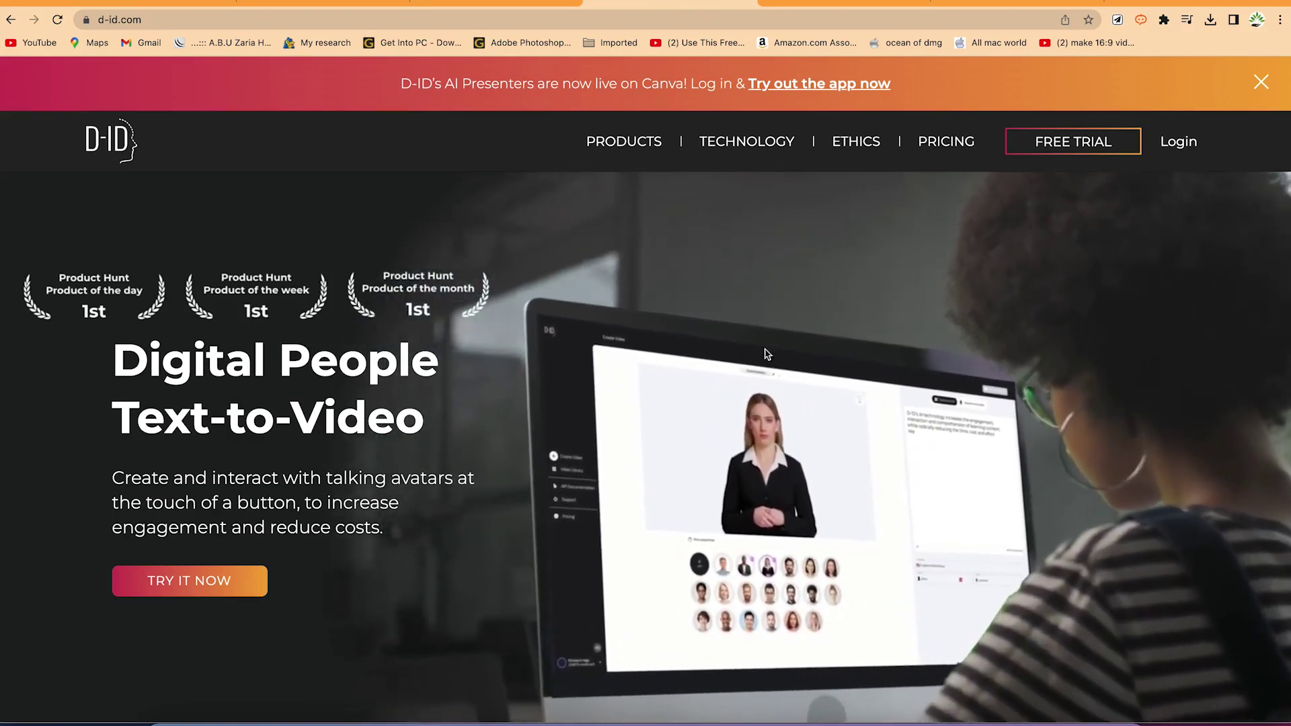
# Step: Open an incognito window, load google.com and search for 'd id for videos'
pyautogui.moveTo(638, 163)
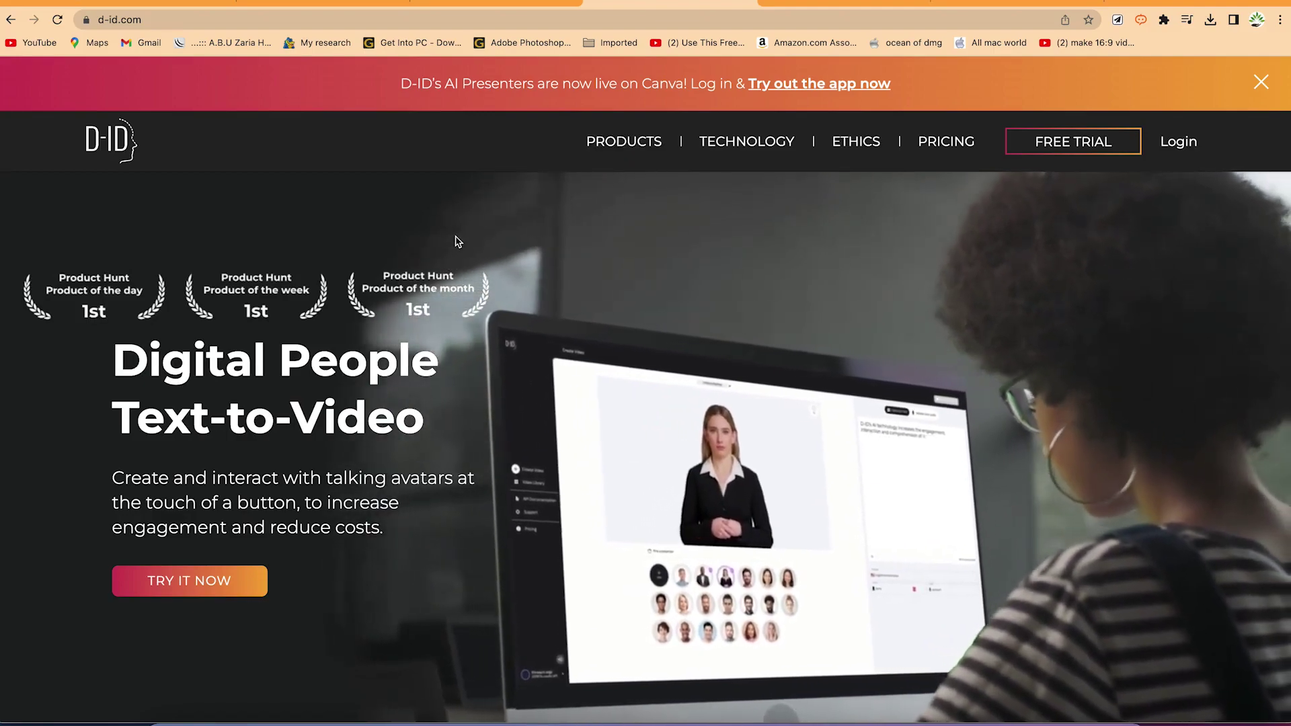
pyautogui.press('super+shift+n')
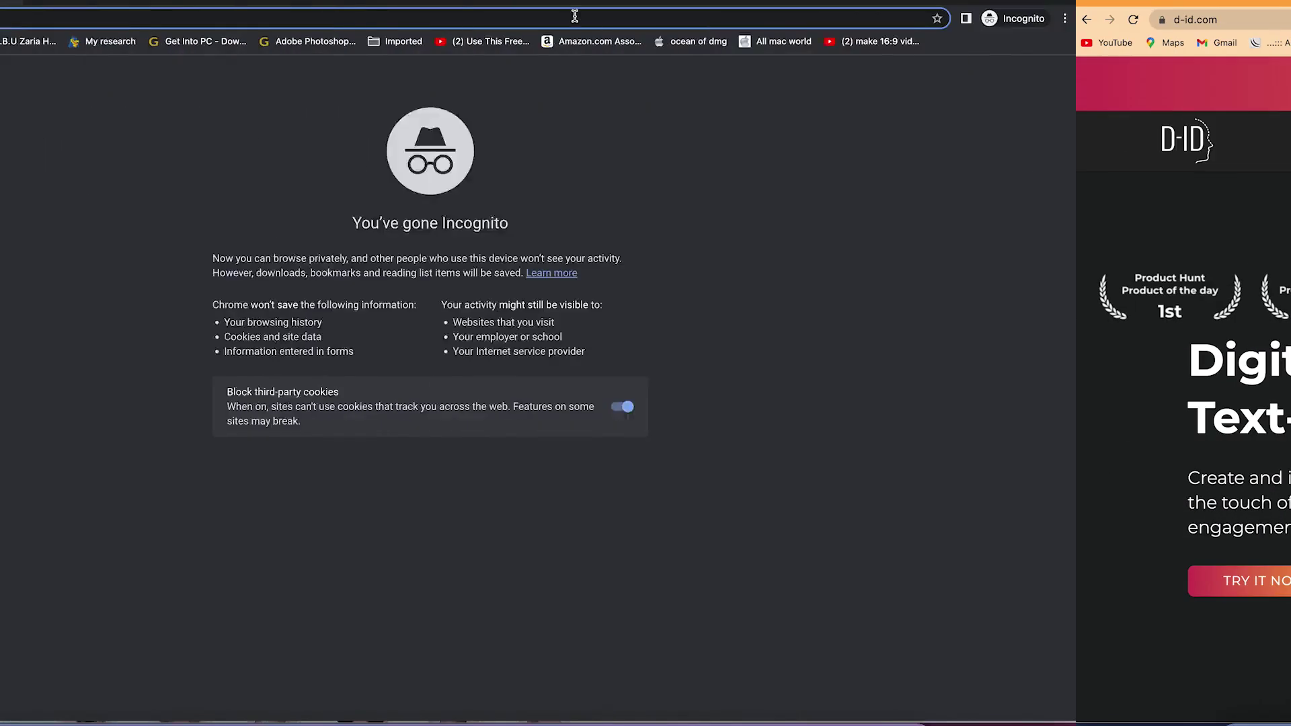
pyautogui.write('g')
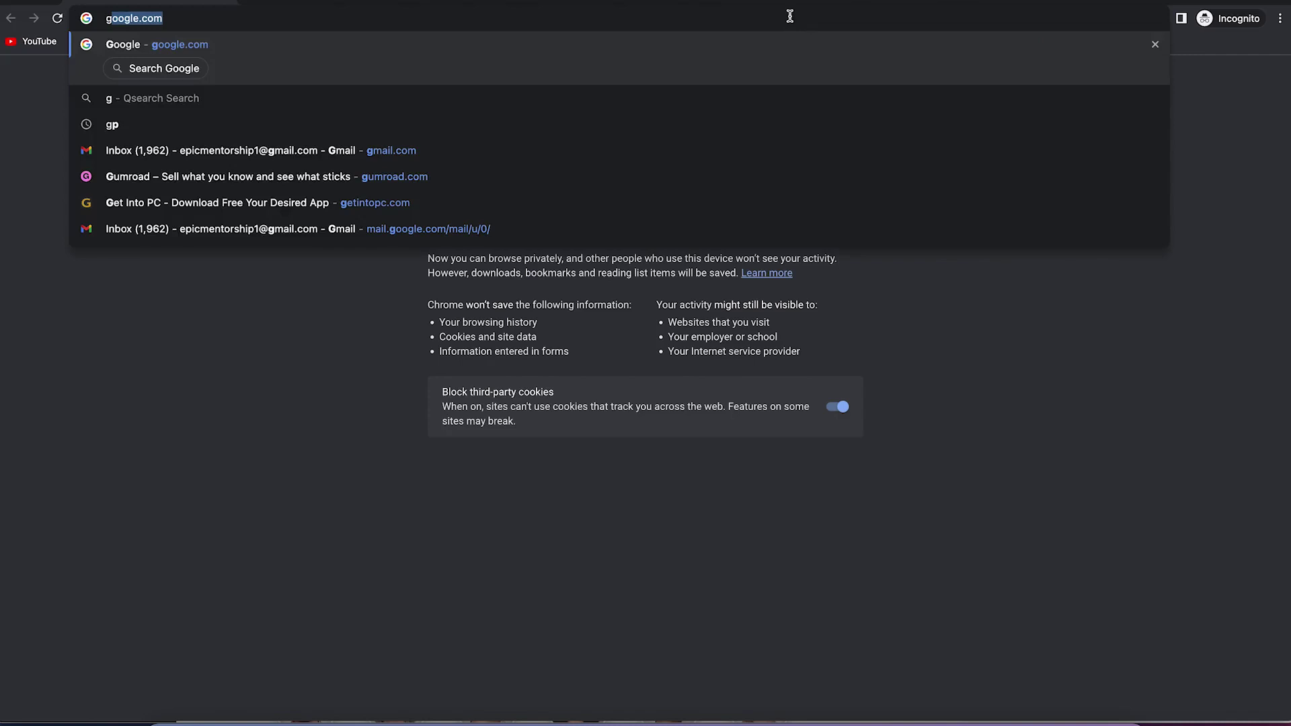
pyautogui.press('Return')
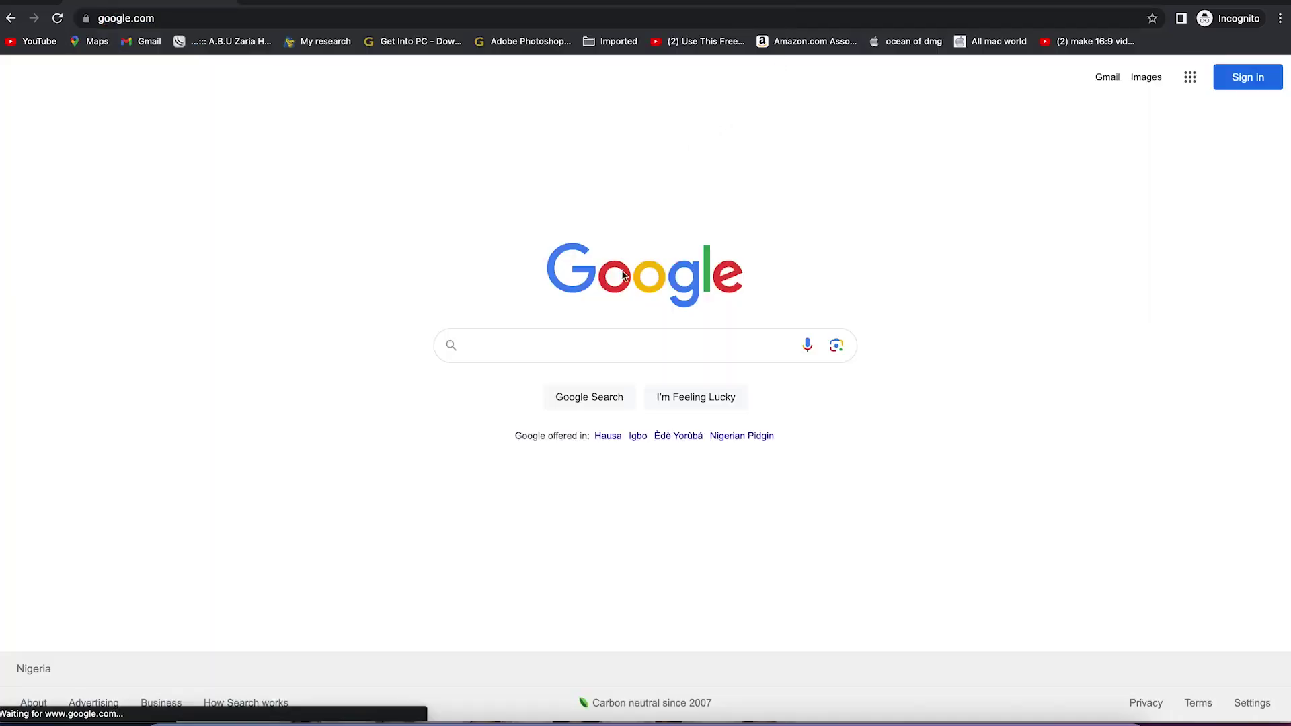
pyautogui.write('d ')
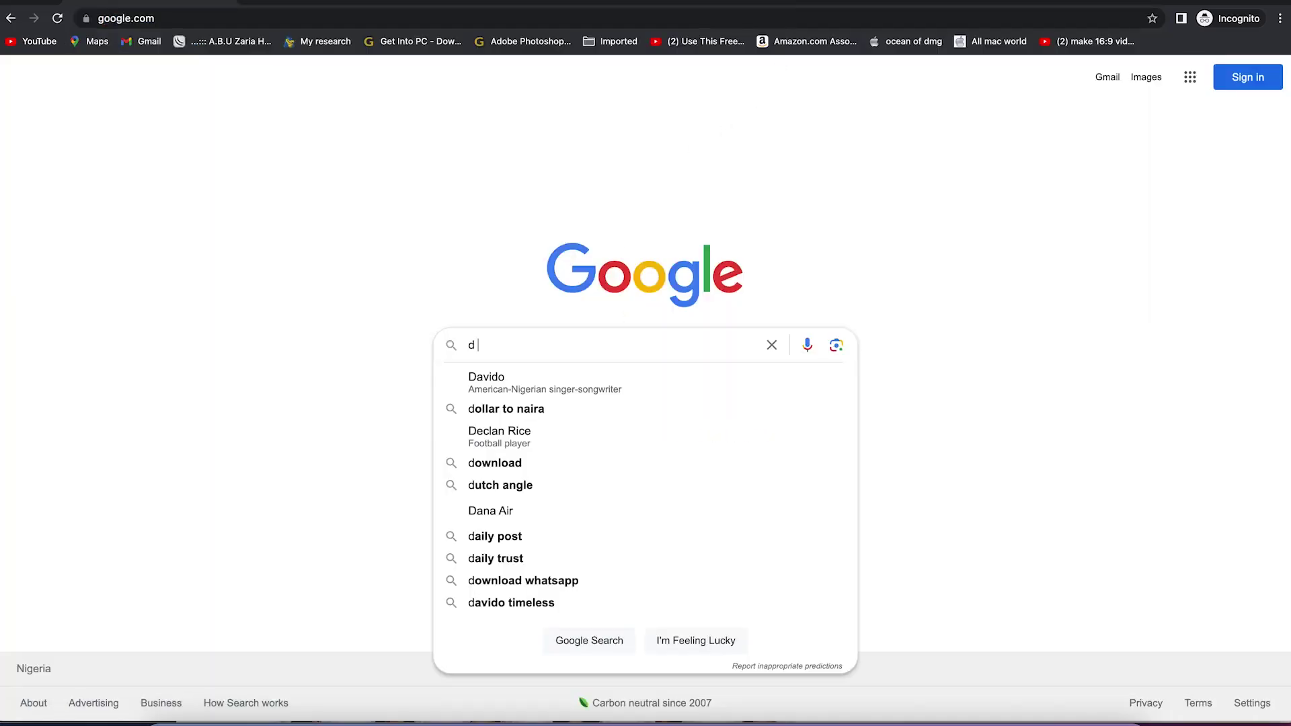
pyautogui.write('id')
pyautogui.write(' for videos')
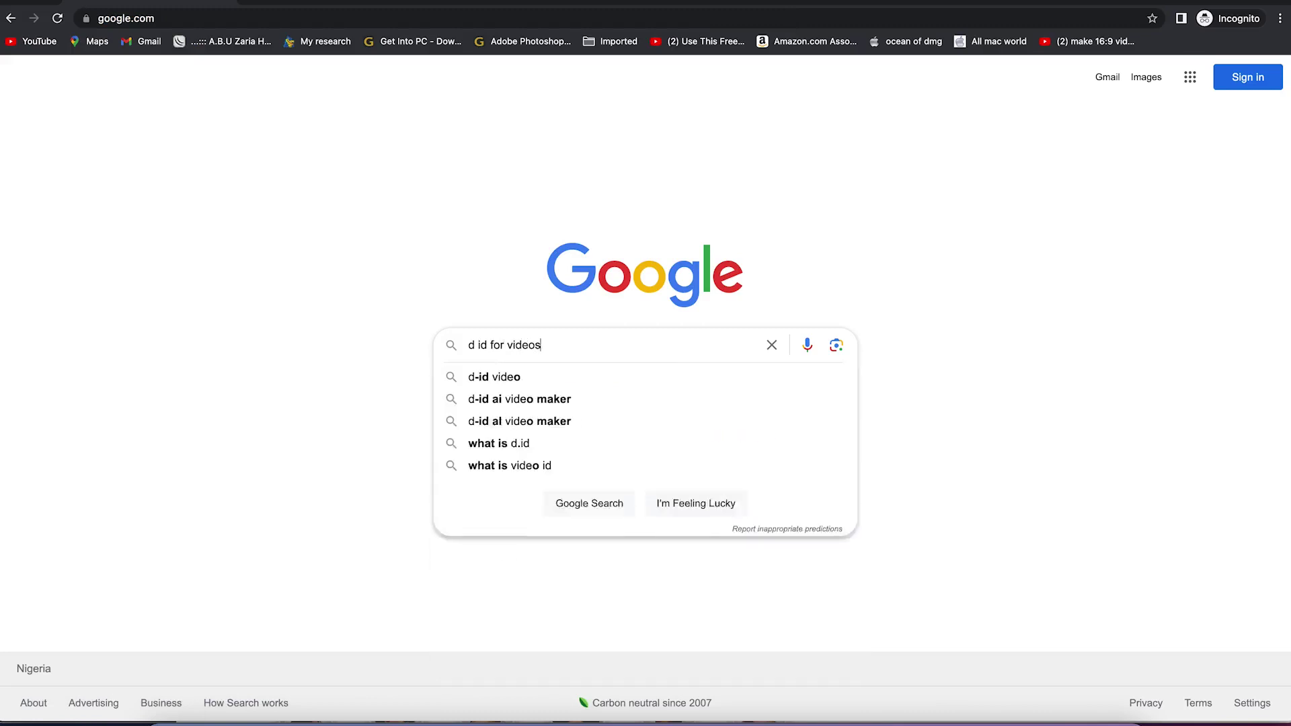
pyautogui.press('Return')
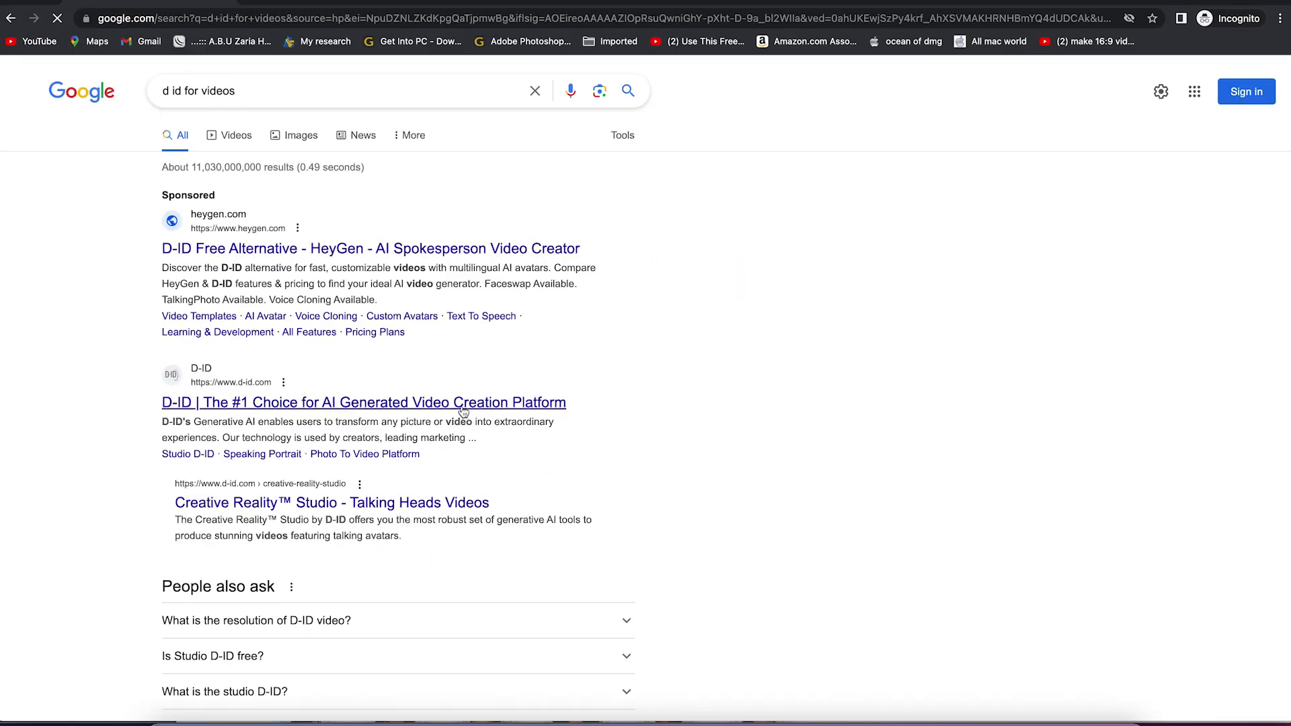
# Step: Follow the D-ID result to Creative Reality Studio and start the free trial
pyautogui.click(485, 409)
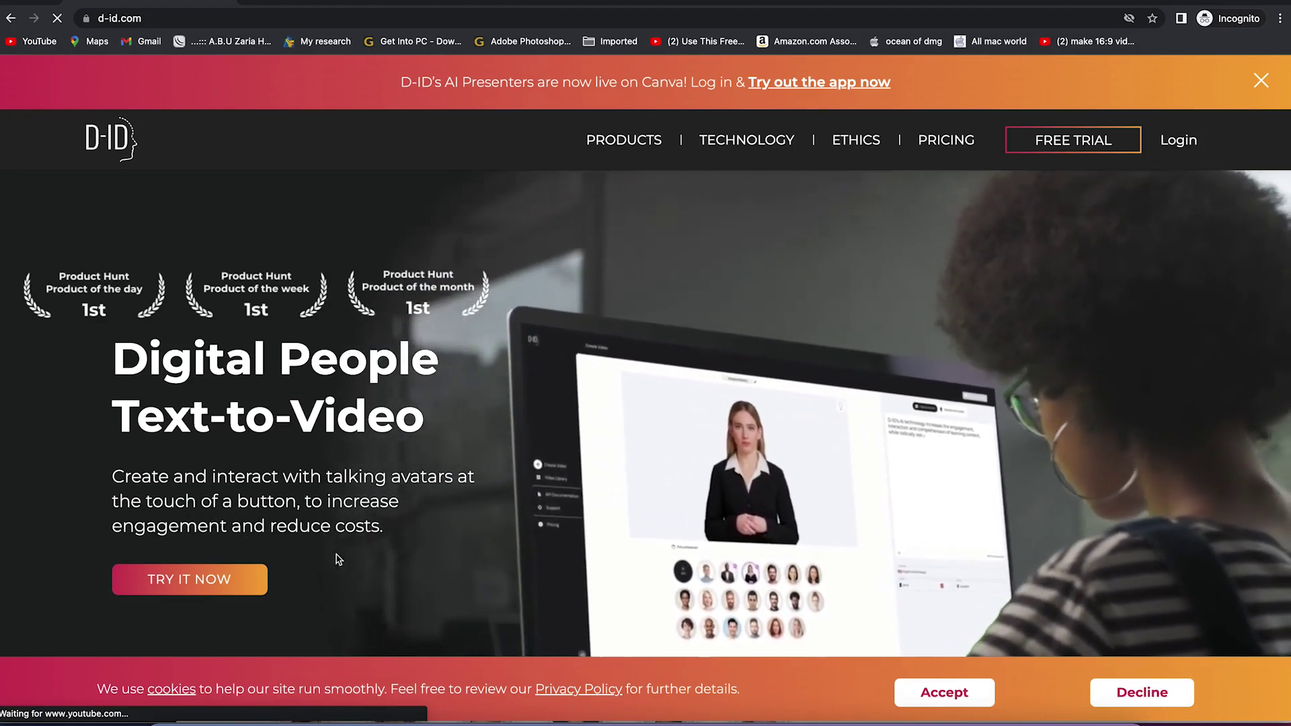
pyautogui.click(209, 591)
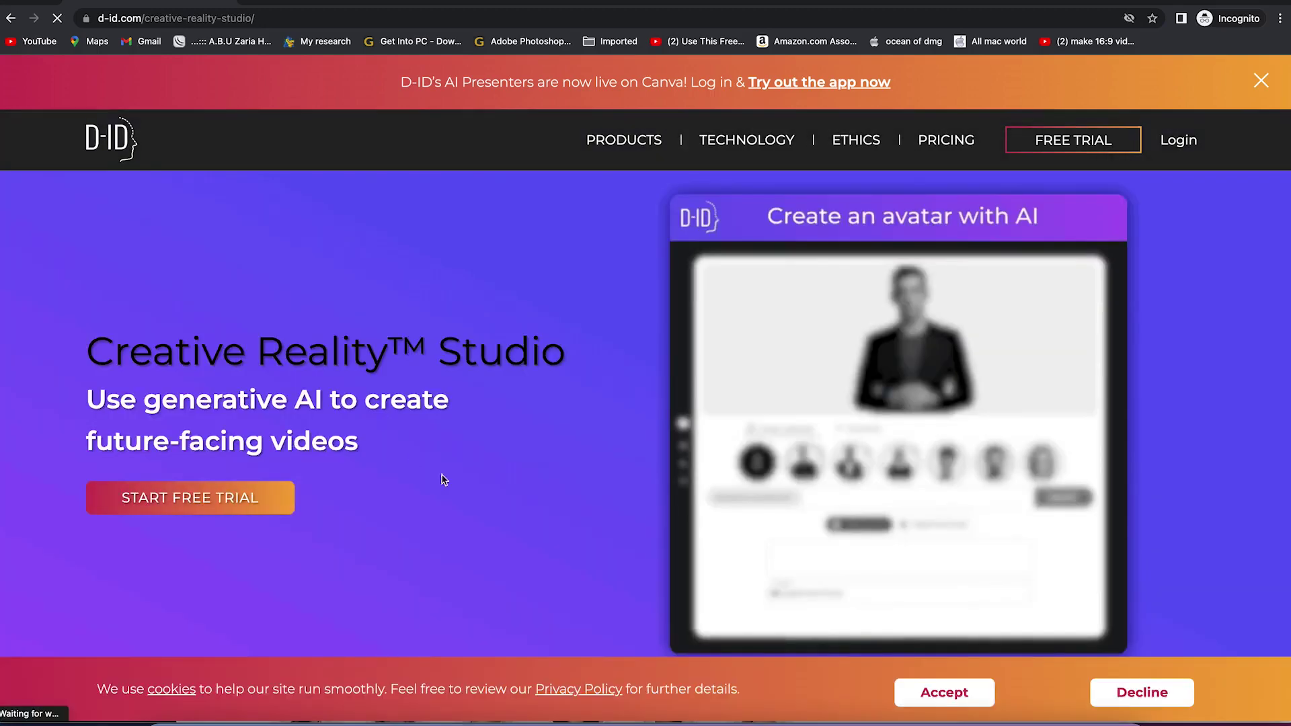
pyautogui.click(215, 502)
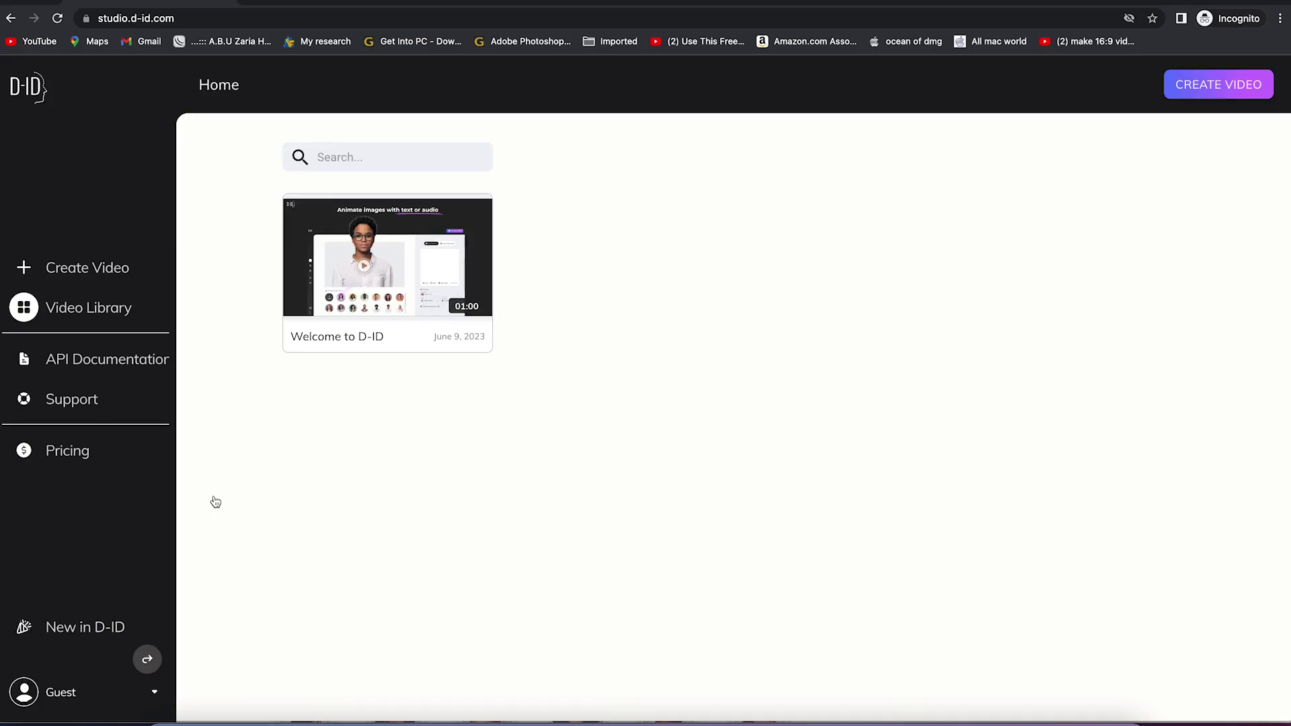
# Step: Skim the Latest Updates panel, close it, and create a new video
pyautogui.click(85, 627)
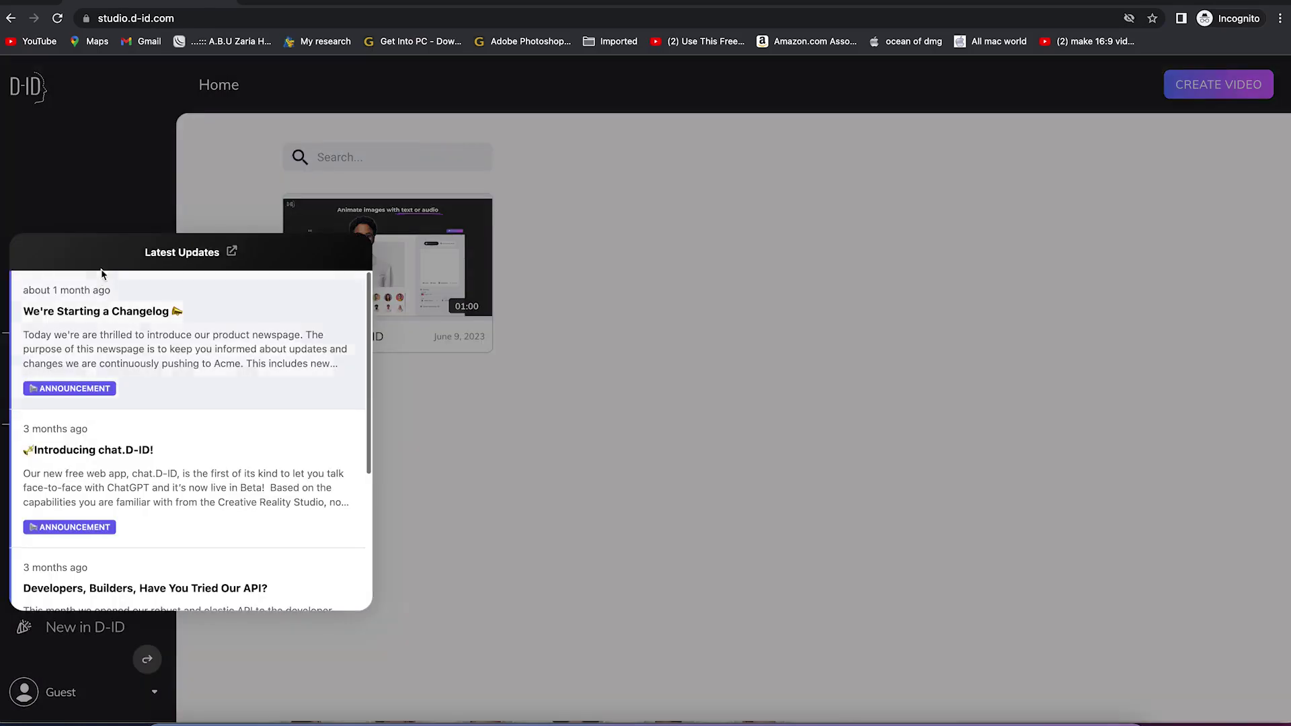
pyautogui.scroll(-5, 180, 363)
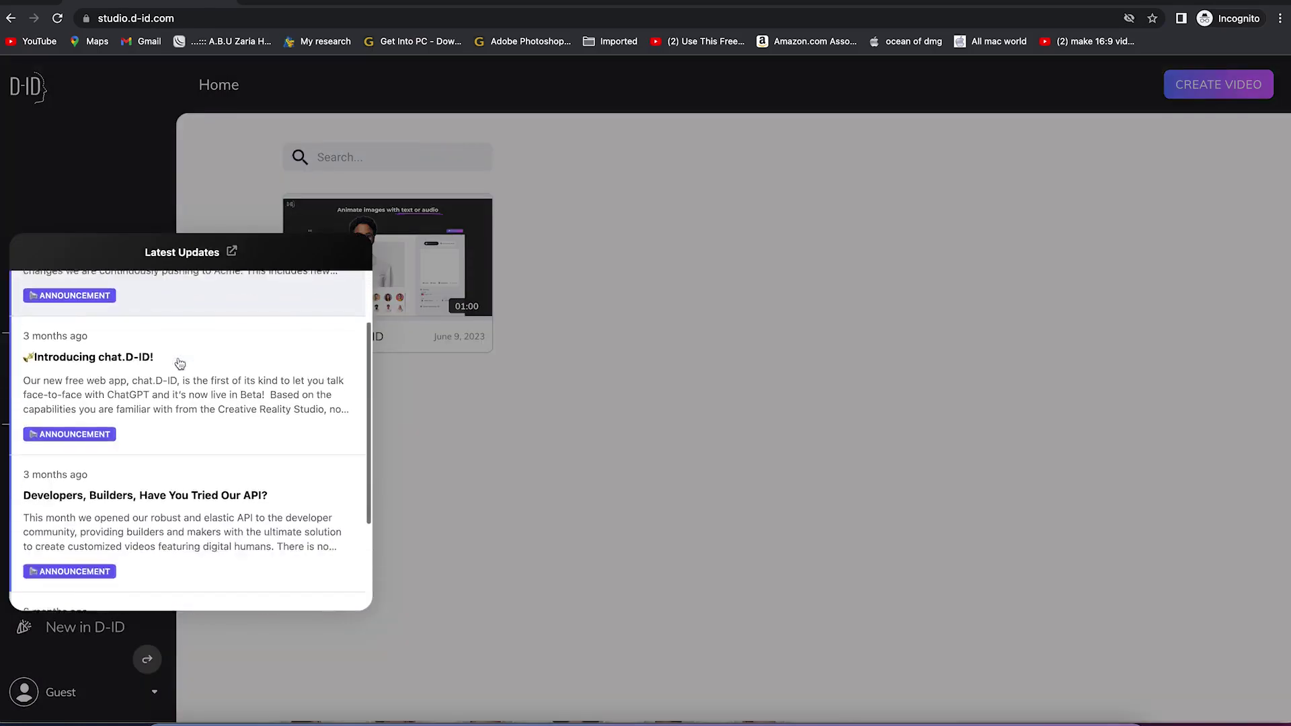
pyautogui.scroll(5, 180, 364)
pyautogui.scroll(1, 179, 363)
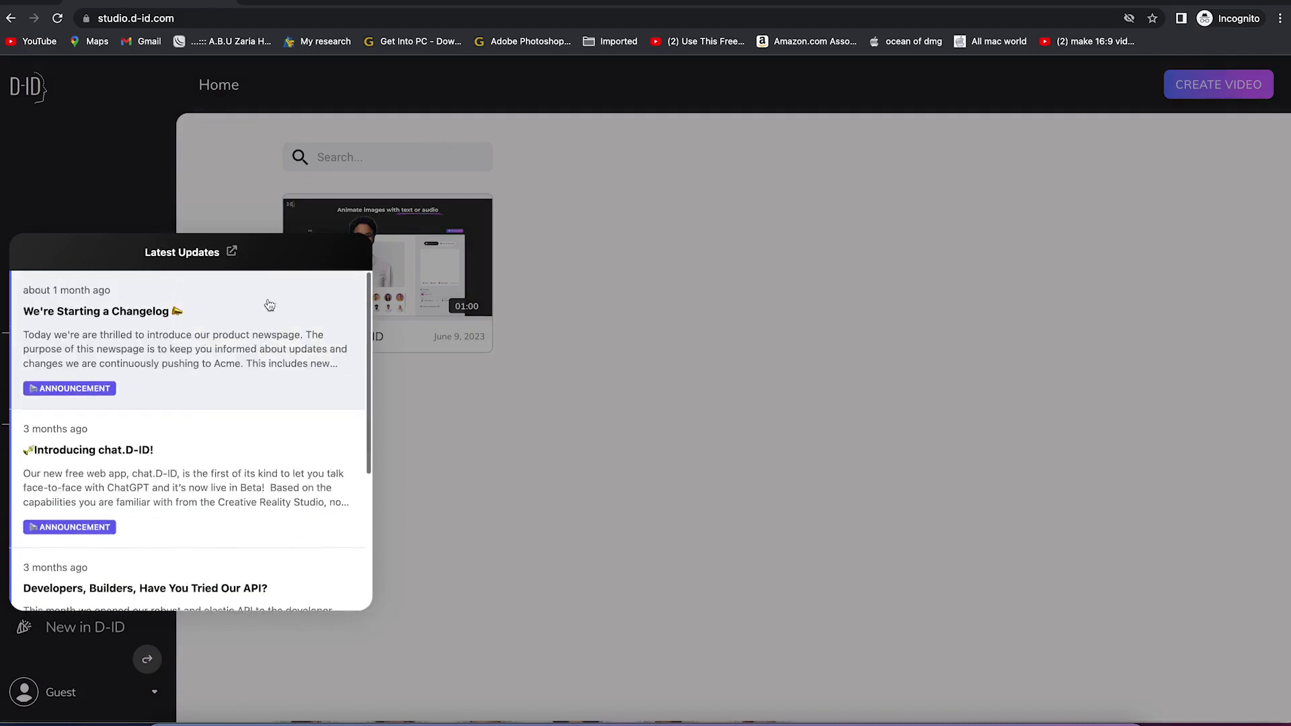
pyautogui.click(504, 531)
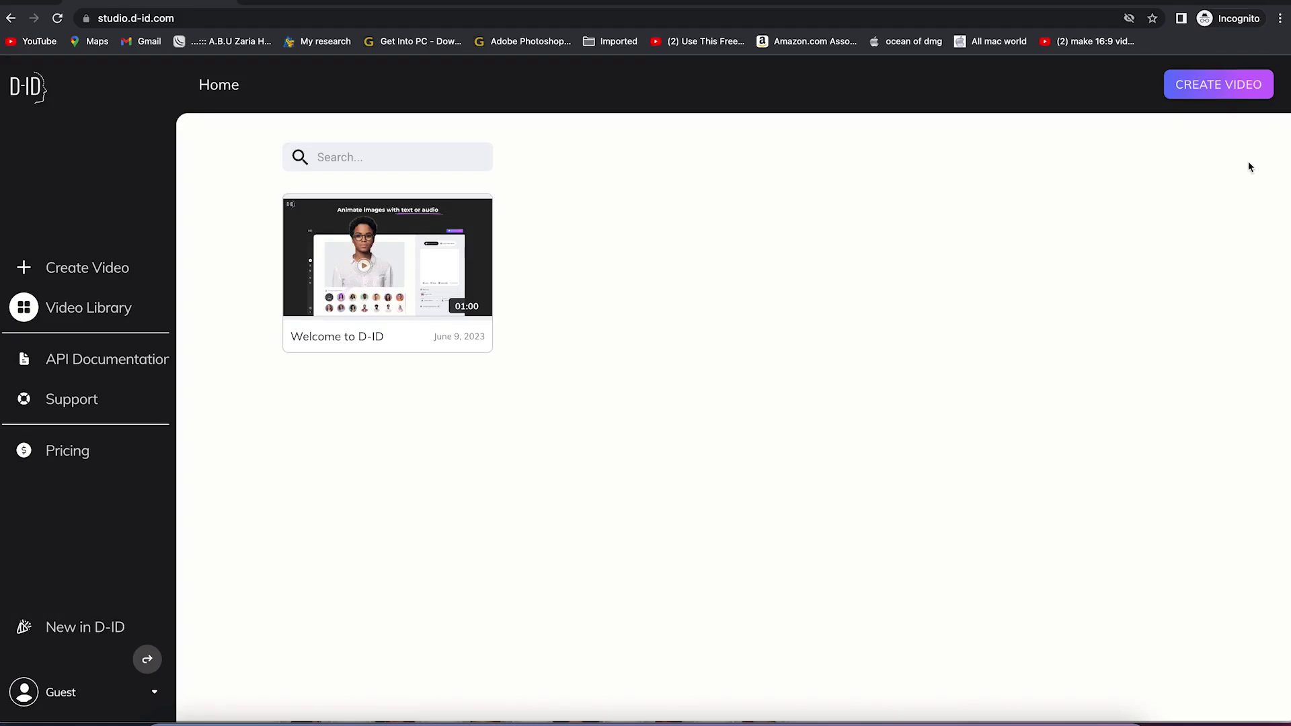
pyautogui.click(1228, 95)
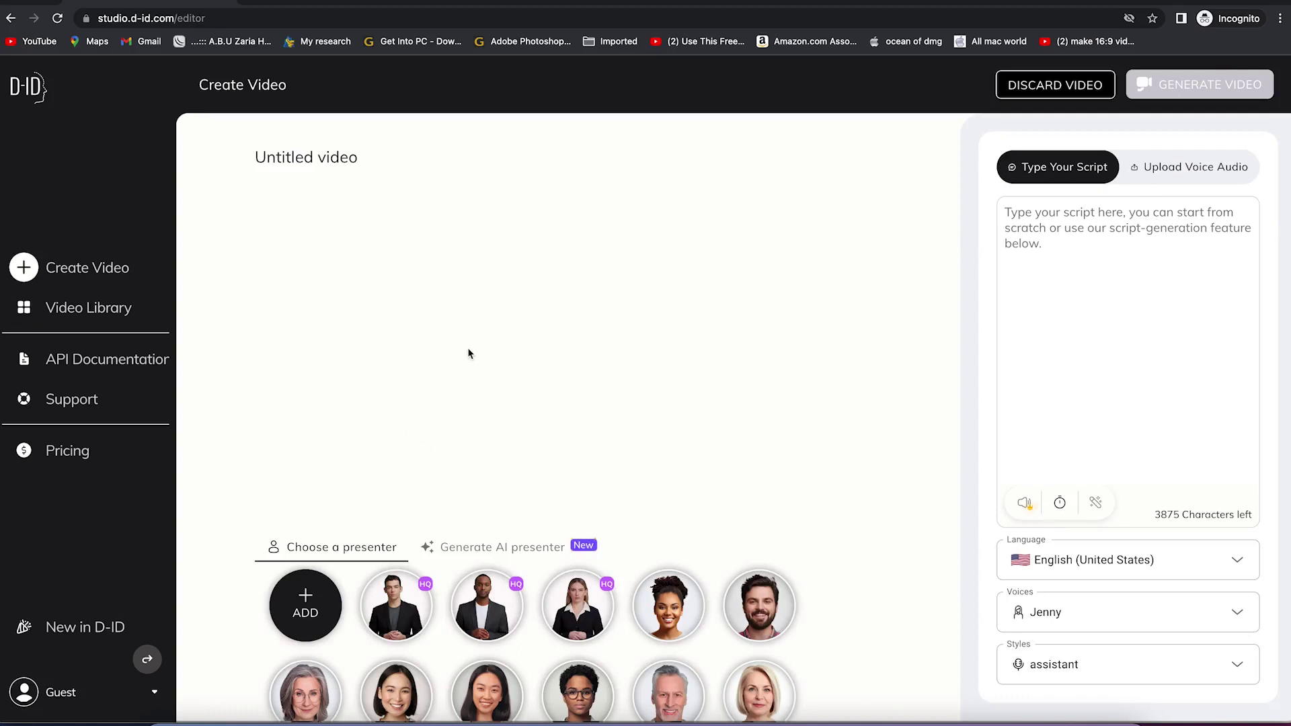
# Step: Retitle the Untitled video 'My talking head' and scroll through the presenter grid
pyautogui.click(347, 157)
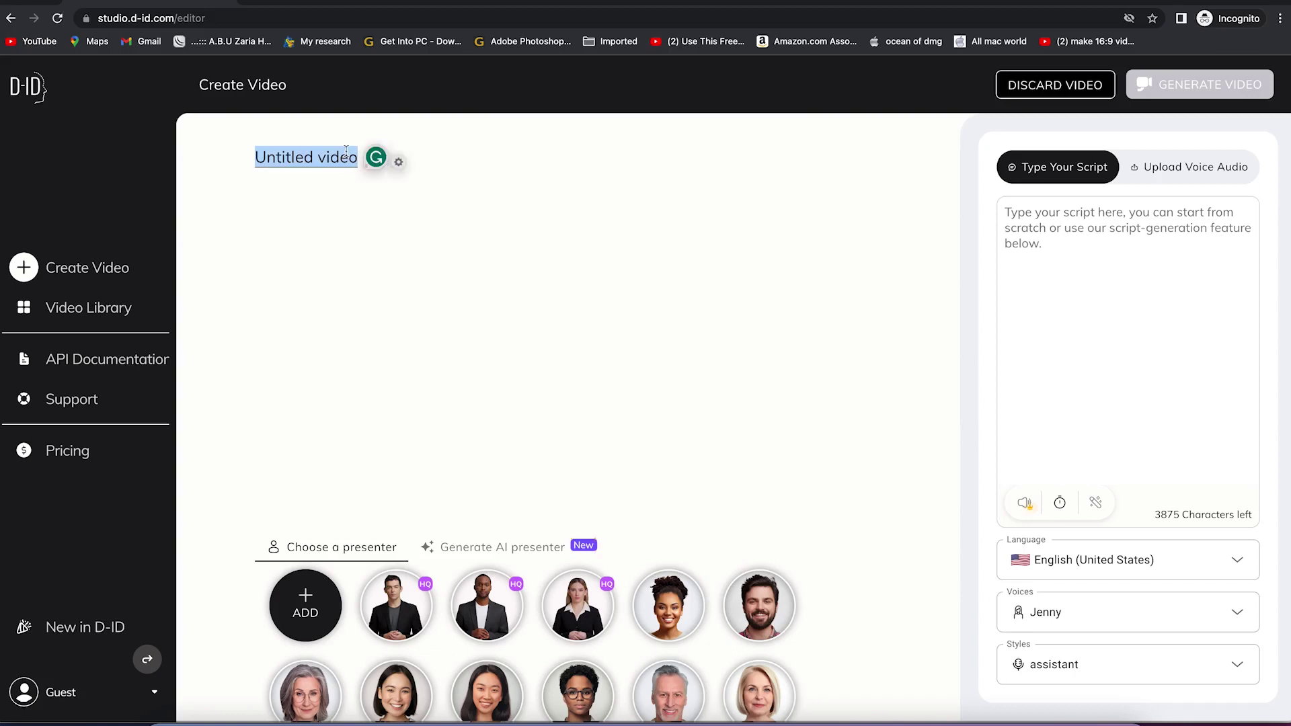
pyautogui.write('My vid')
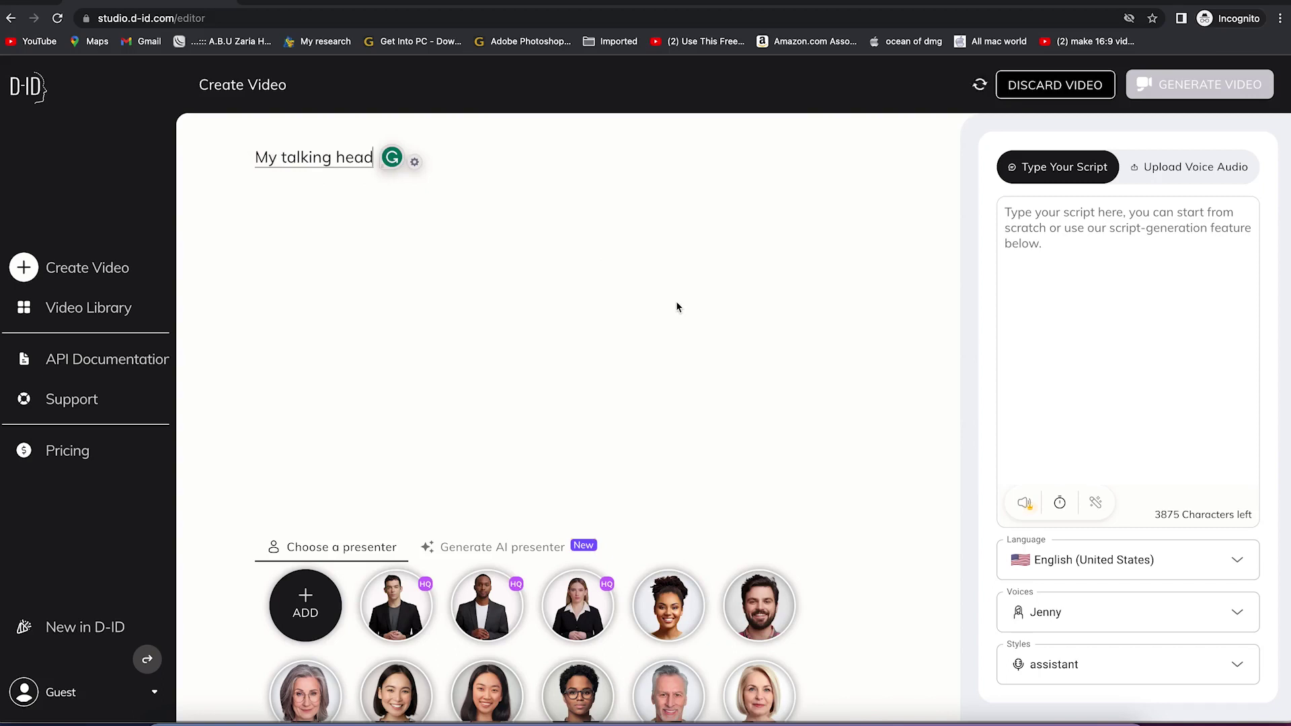
pyautogui.click(361, 216)
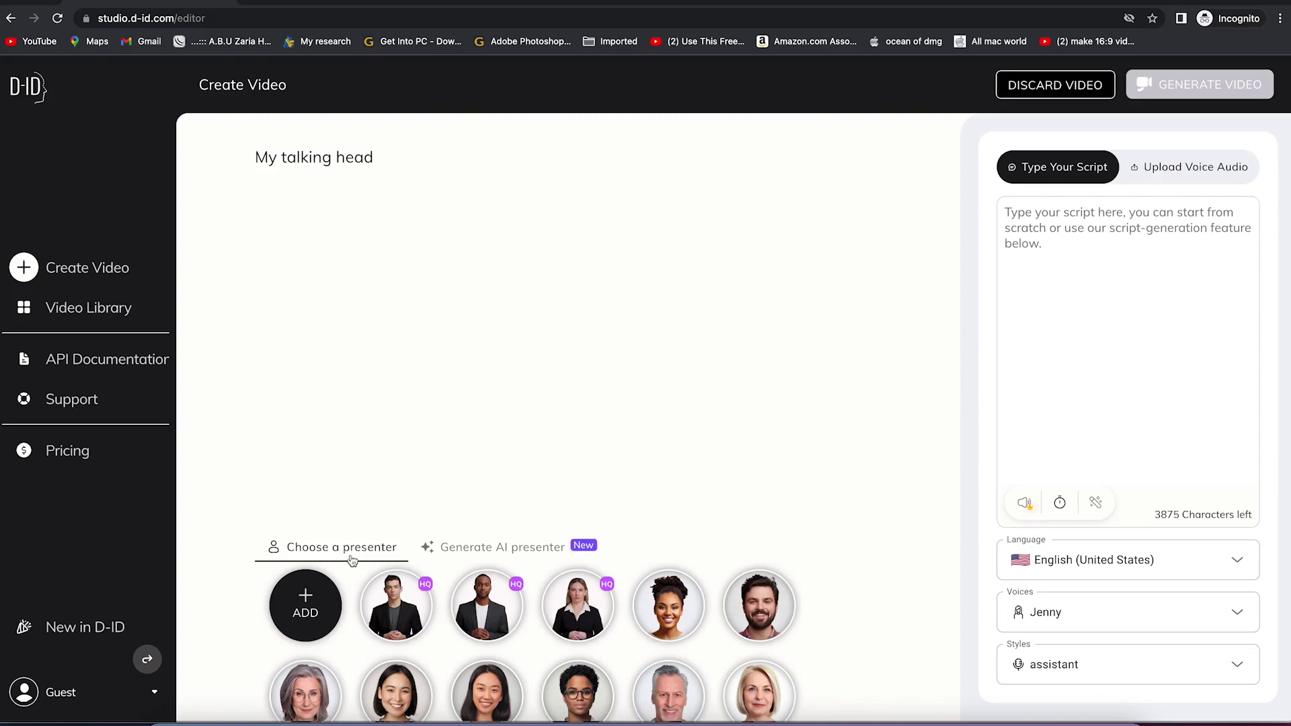
pyautogui.scroll(-2, 494, 592)
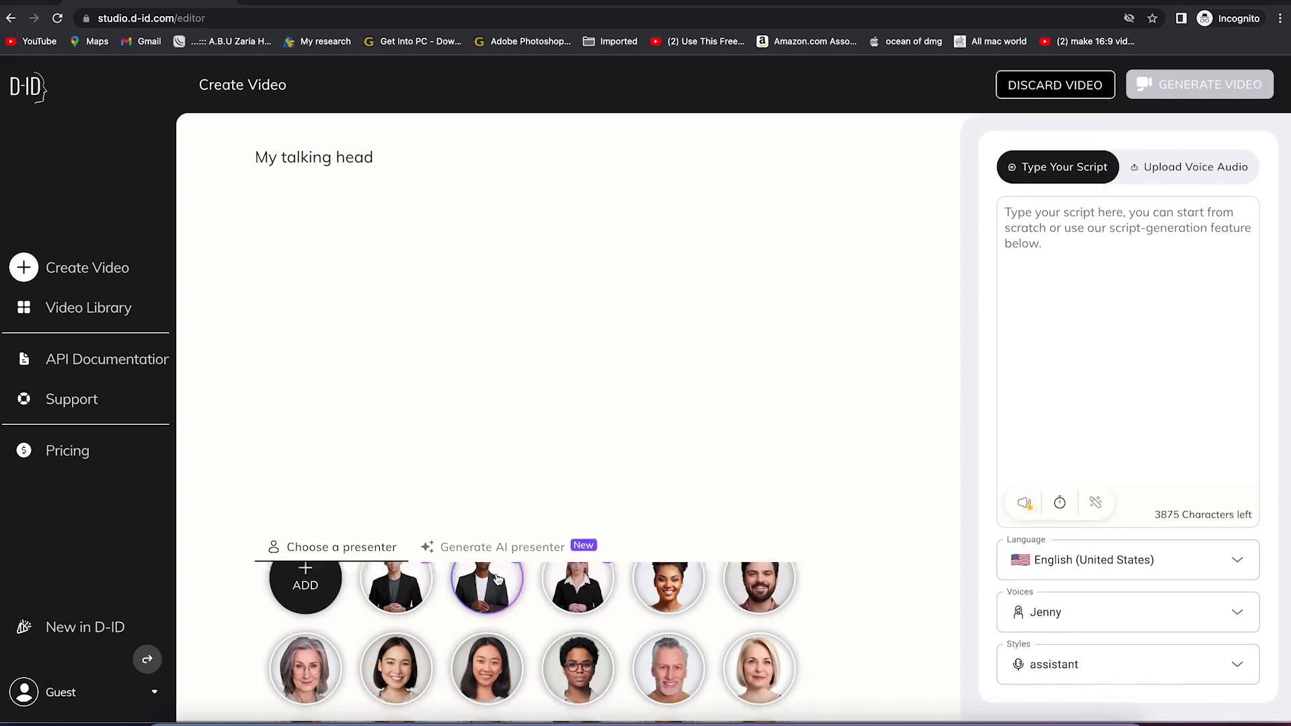
pyautogui.scroll(2, 505, 591)
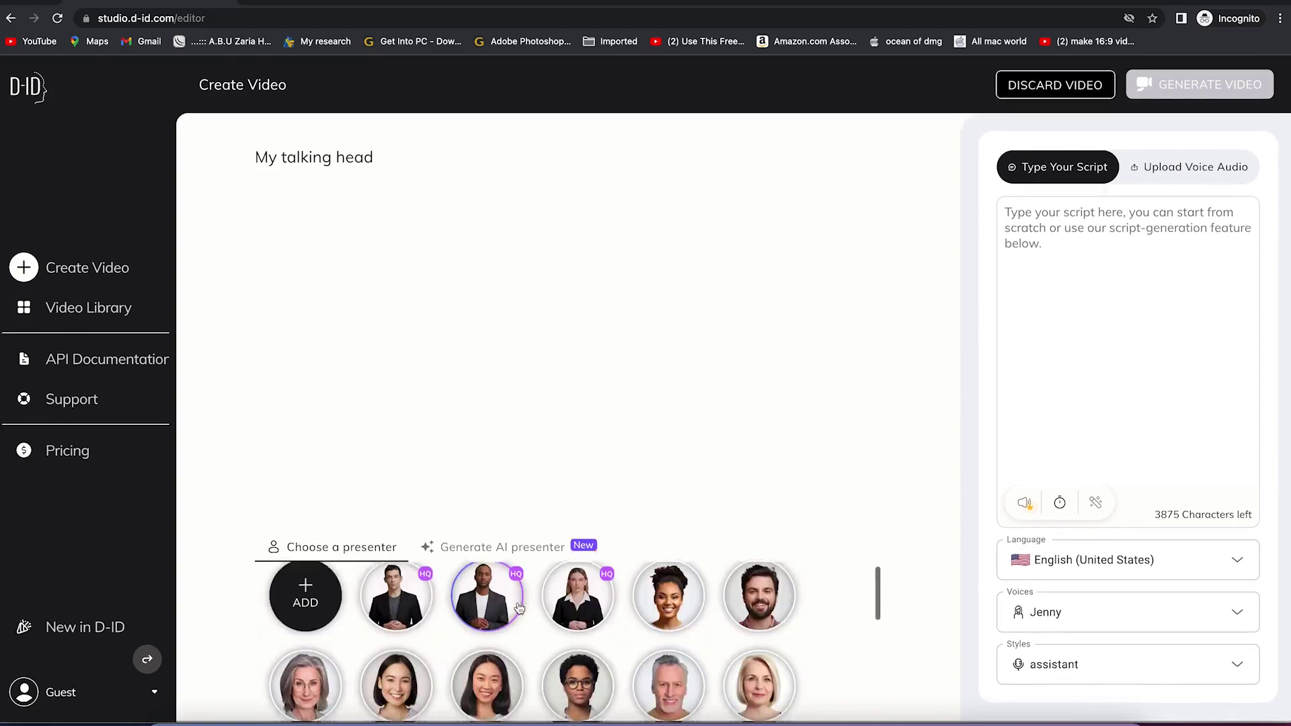
pyautogui.scroll(-5, 547, 663)
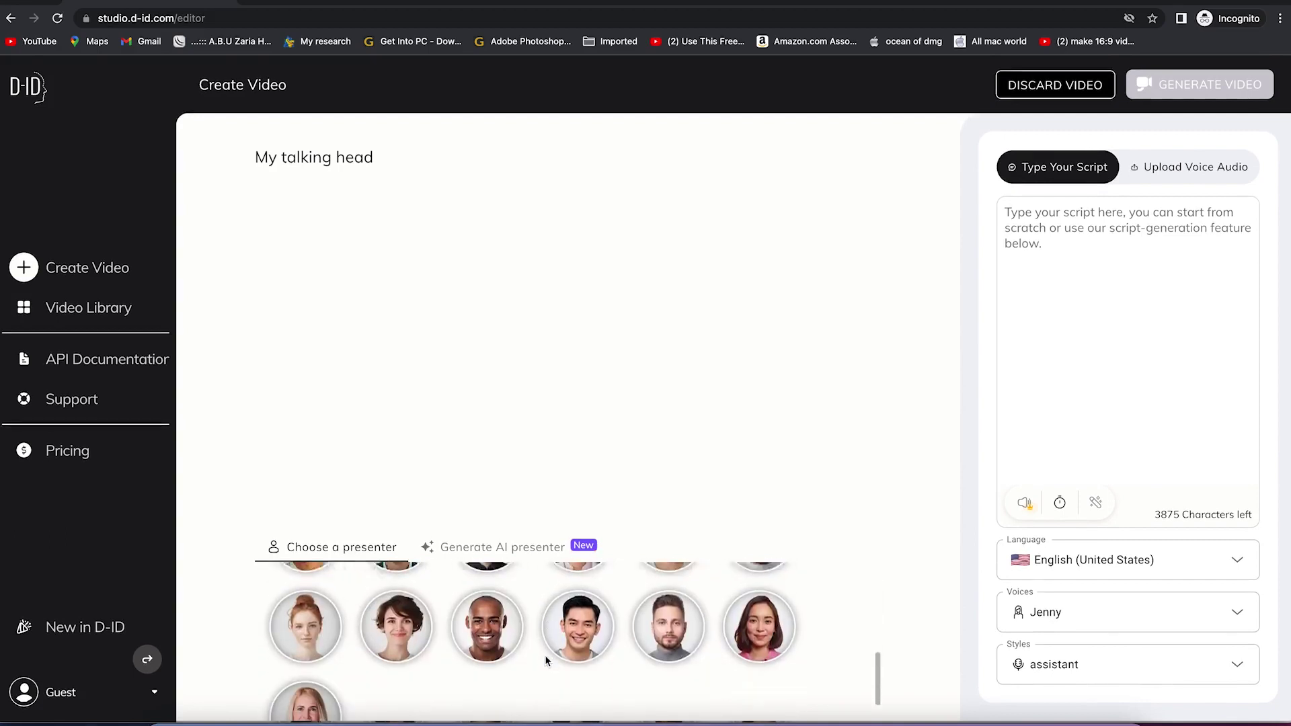
pyautogui.scroll(5, 545, 655)
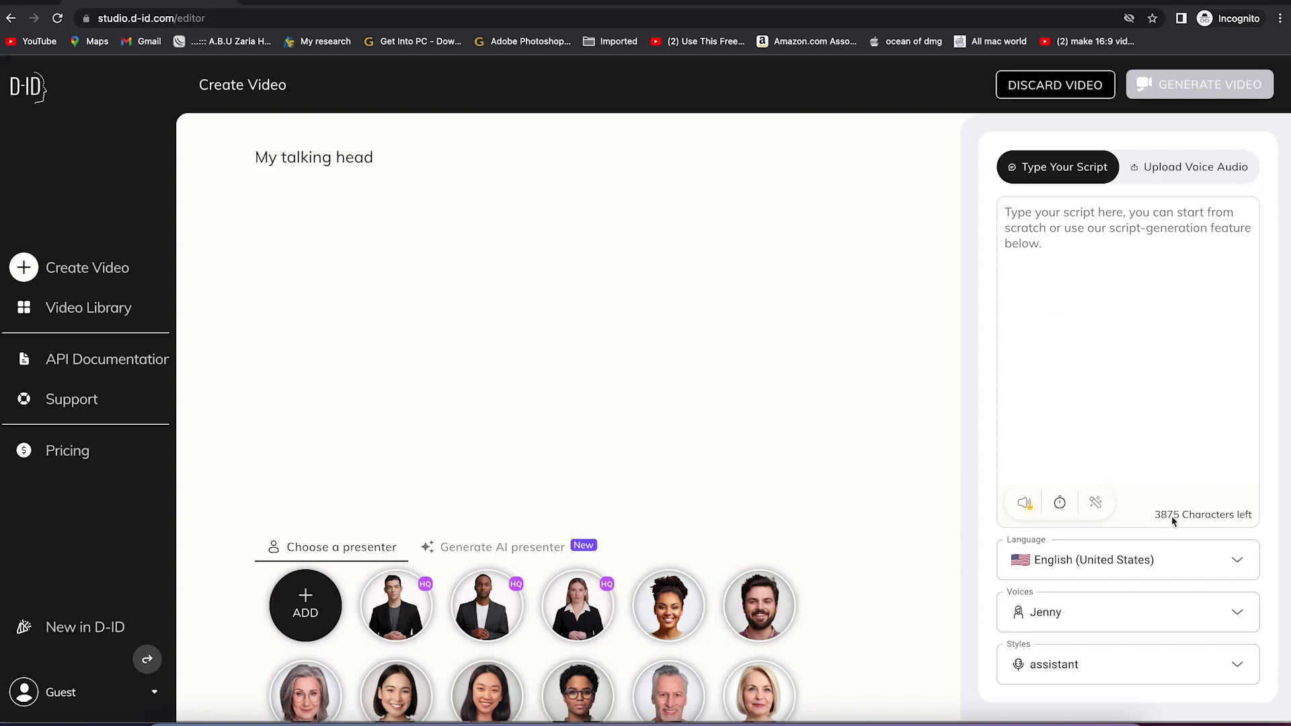
# Step: Browse the voice languages and narrator voices, keeping Jenny English (United States)
pyautogui.click(1120, 561)
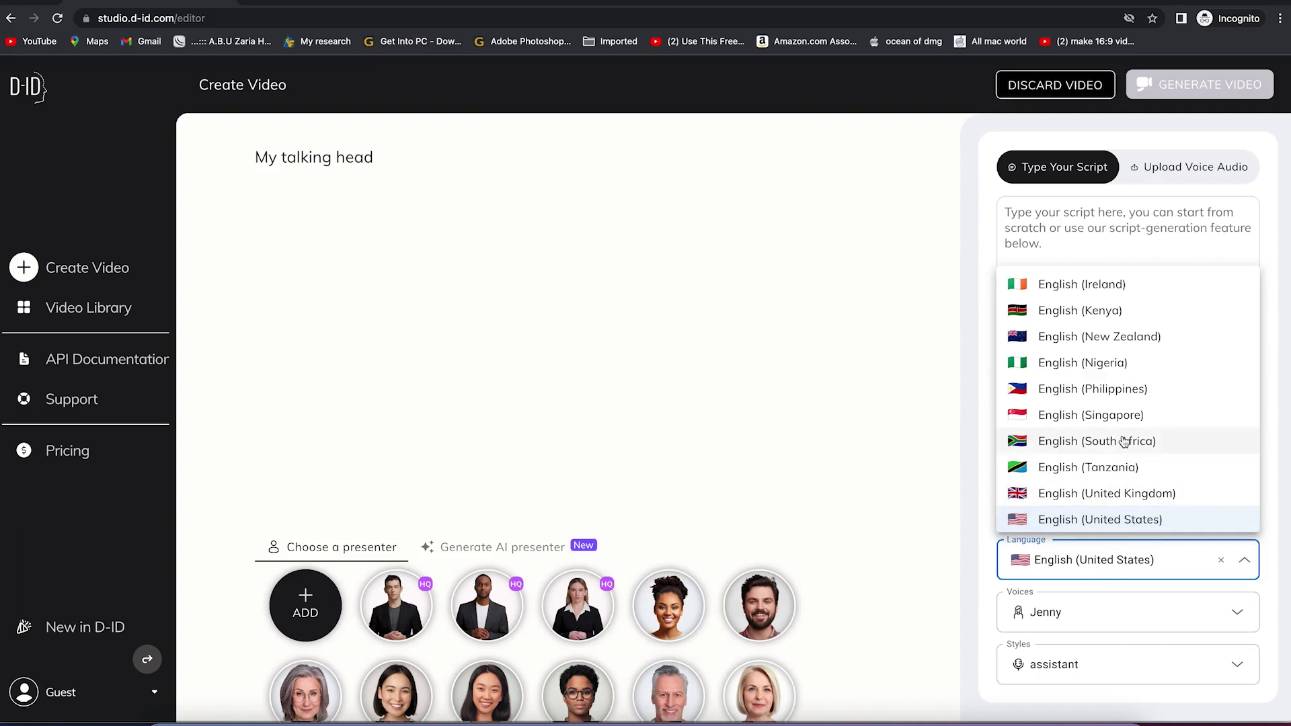
pyautogui.scroll(-5, 1125, 441)
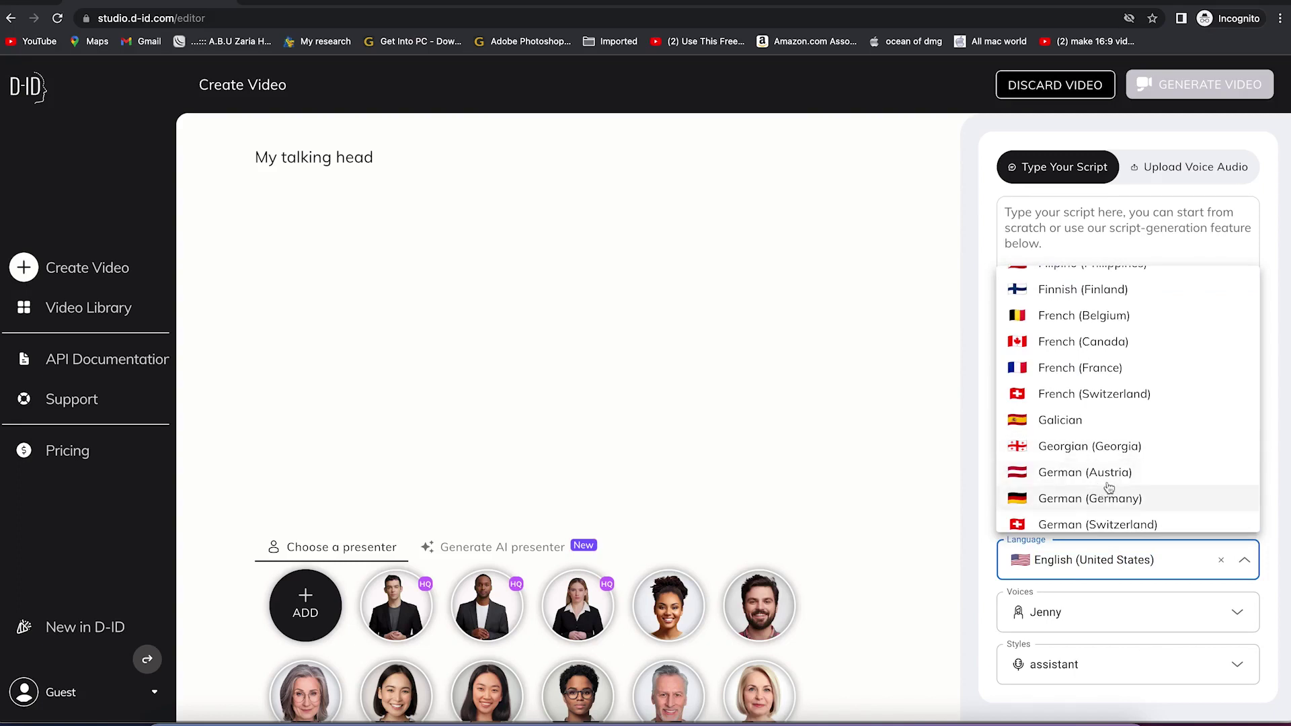
pyautogui.scroll(-3, 1109, 487)
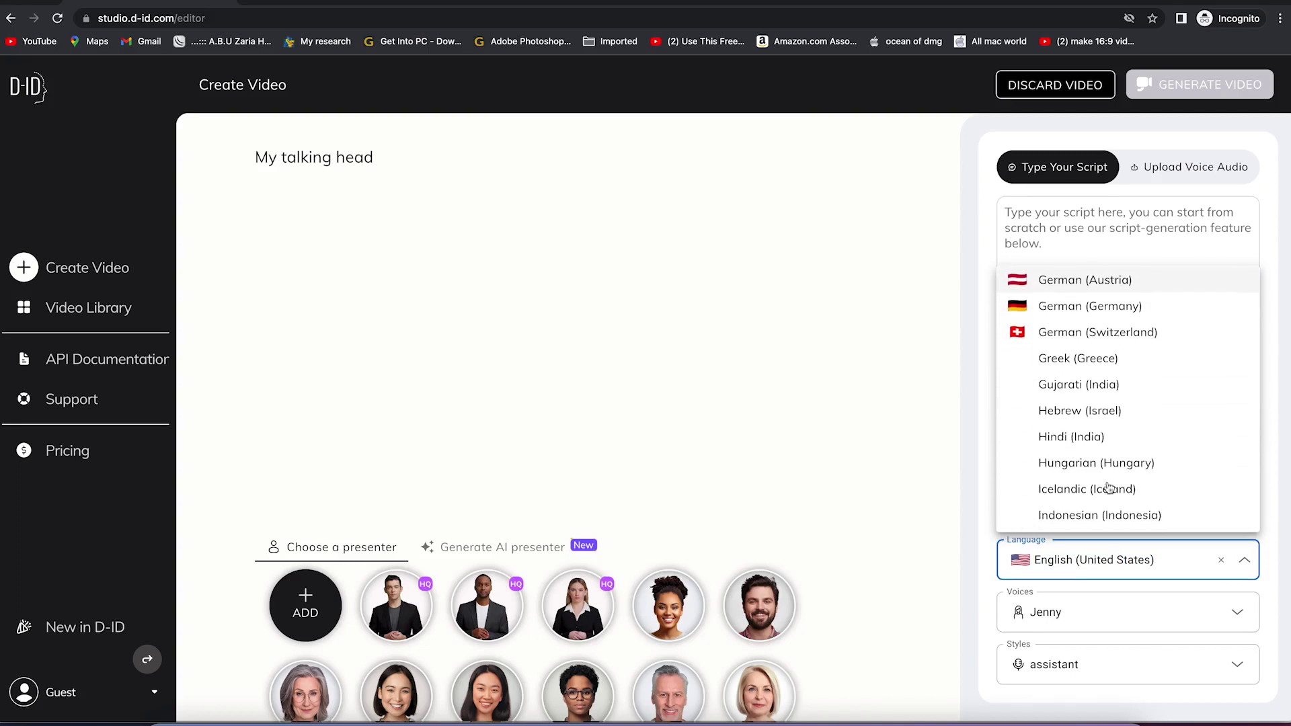
pyautogui.click(932, 481)
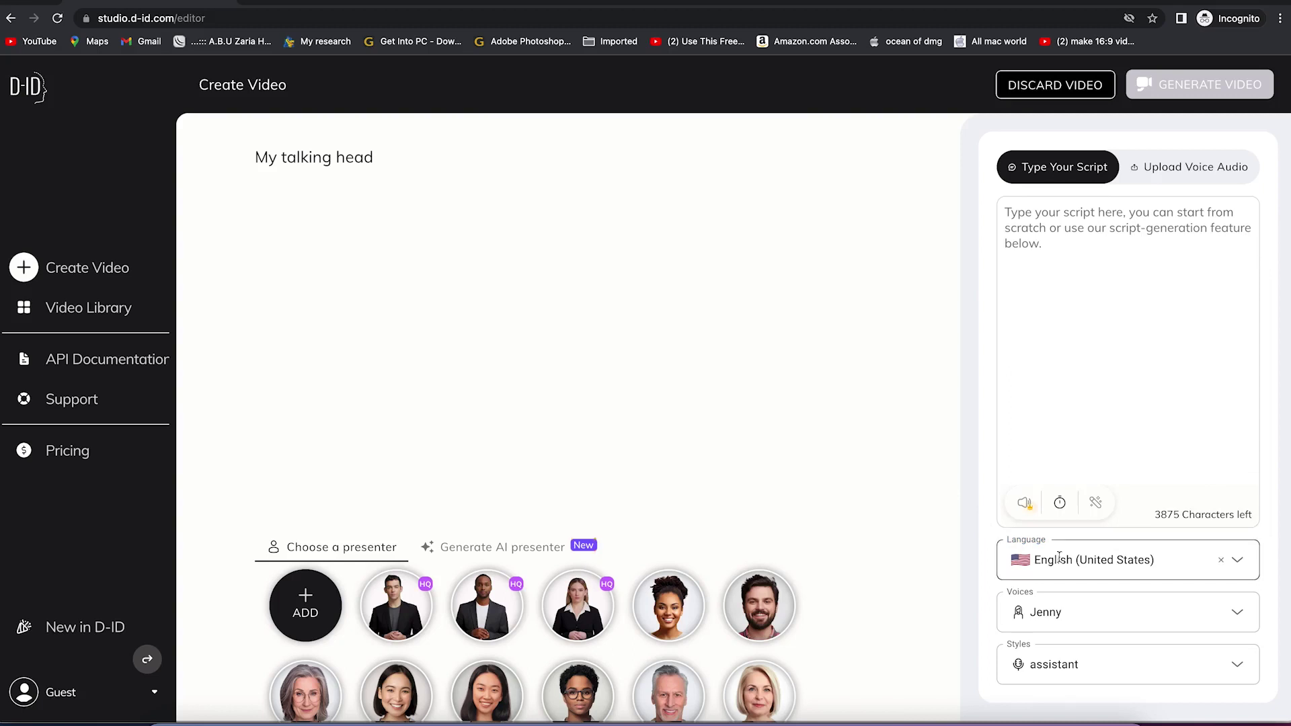
pyautogui.click(1127, 612)
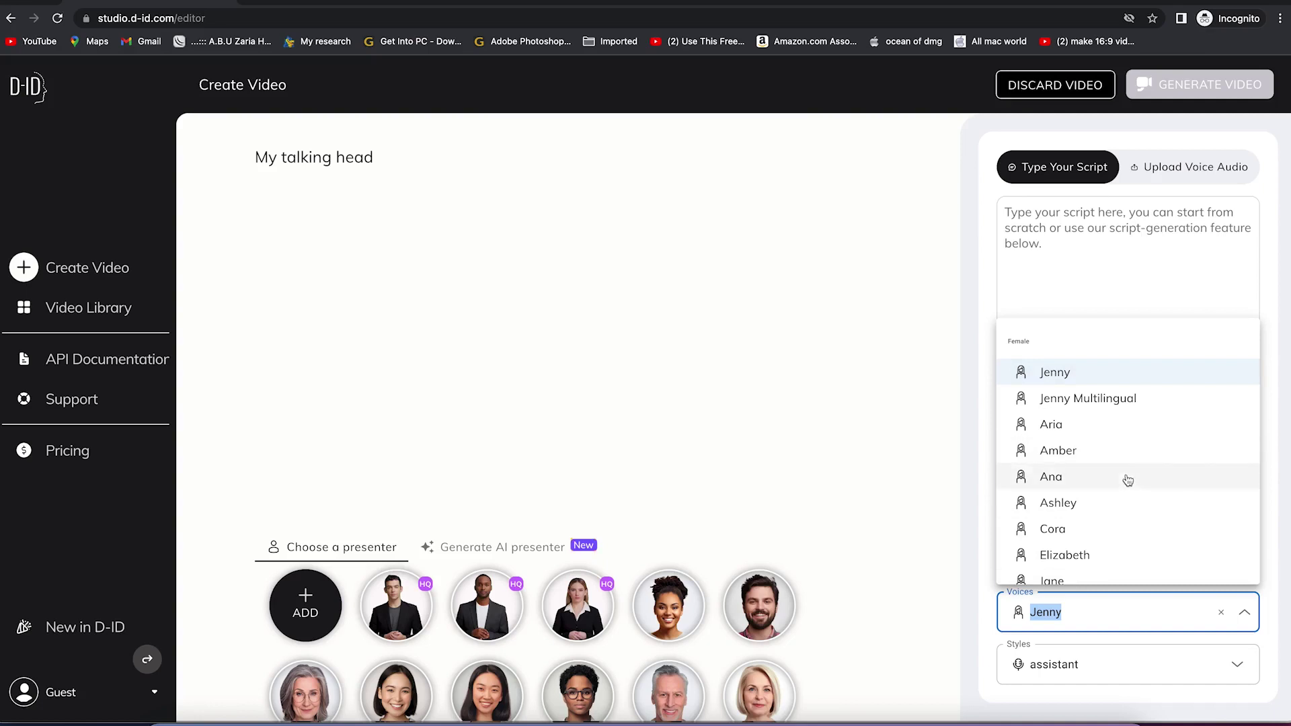
pyautogui.scroll(-8, 1128, 501)
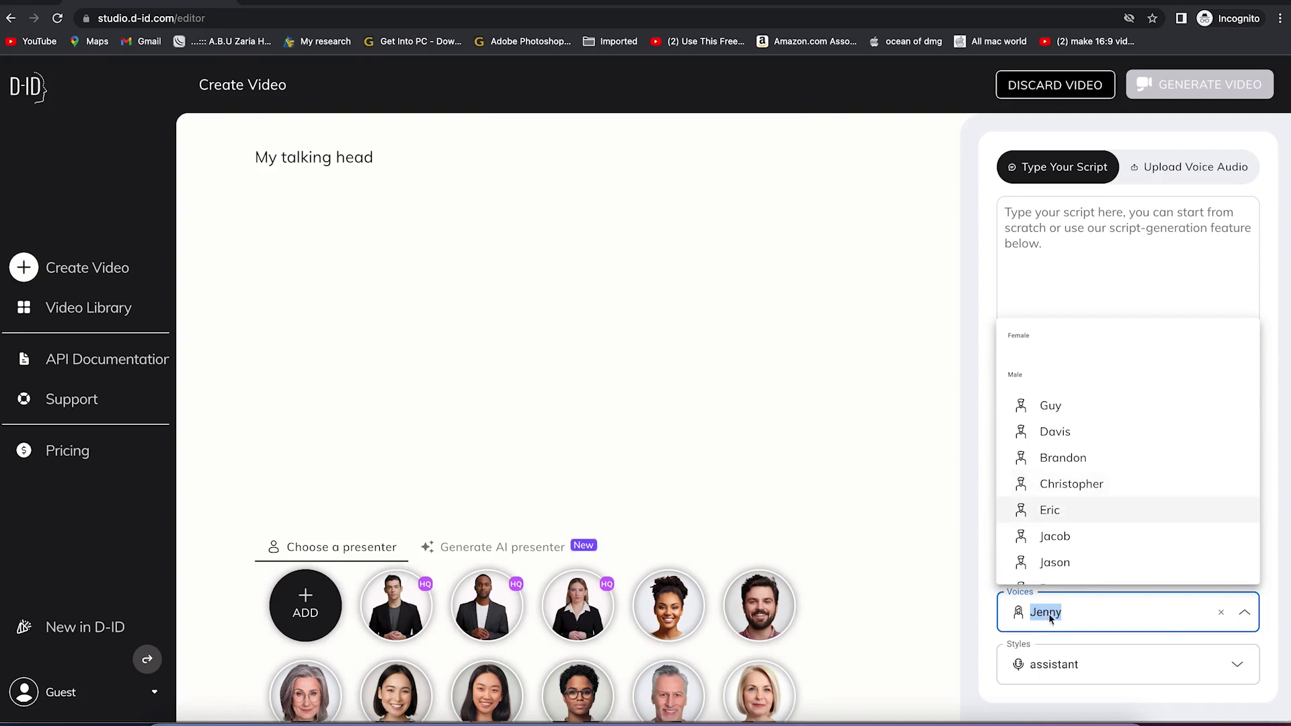
# Step: Choose the cheerful speaking style for the Jenny voice
pyautogui.click(1078, 663)
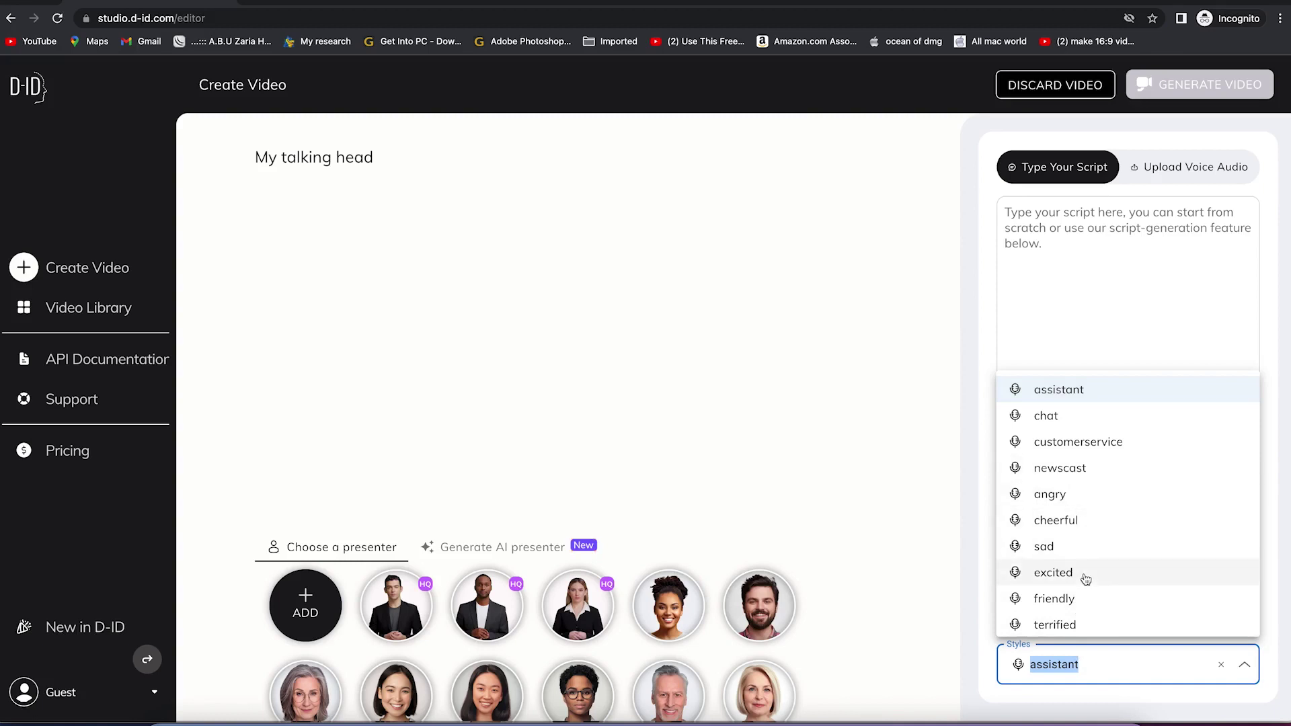
pyautogui.click(1075, 522)
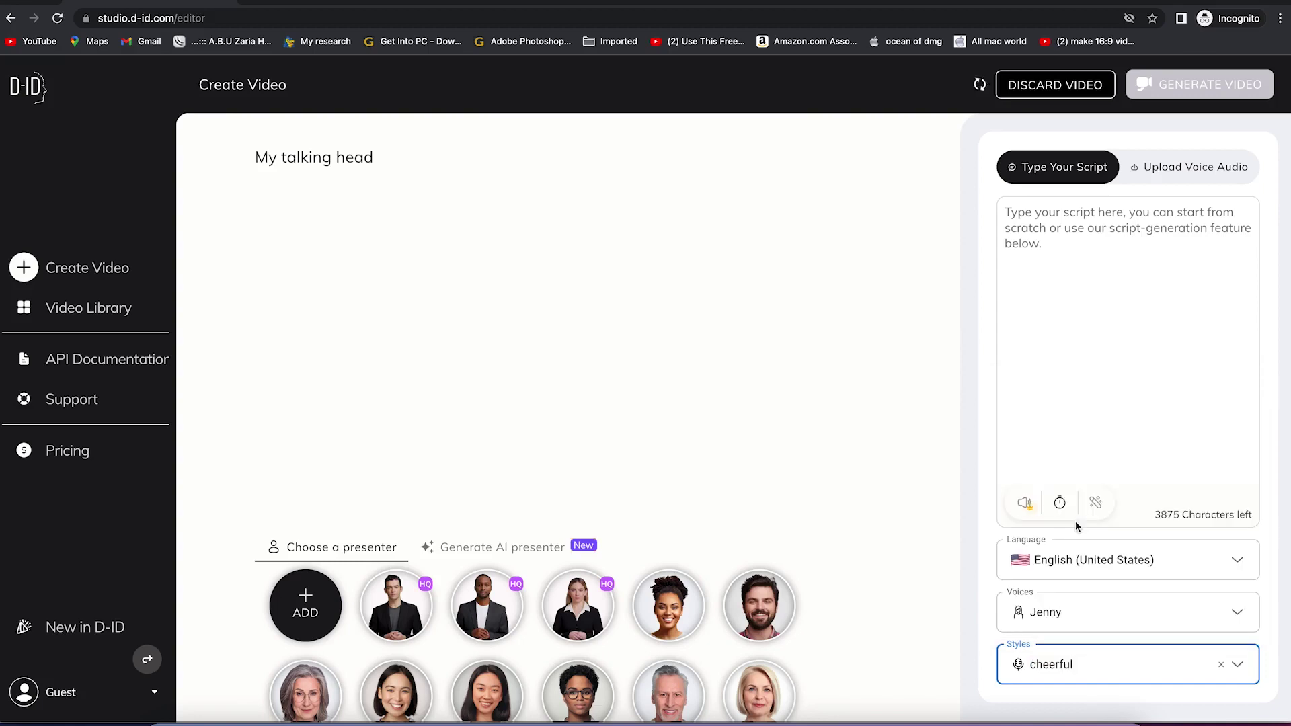
pyautogui.click(1032, 253)
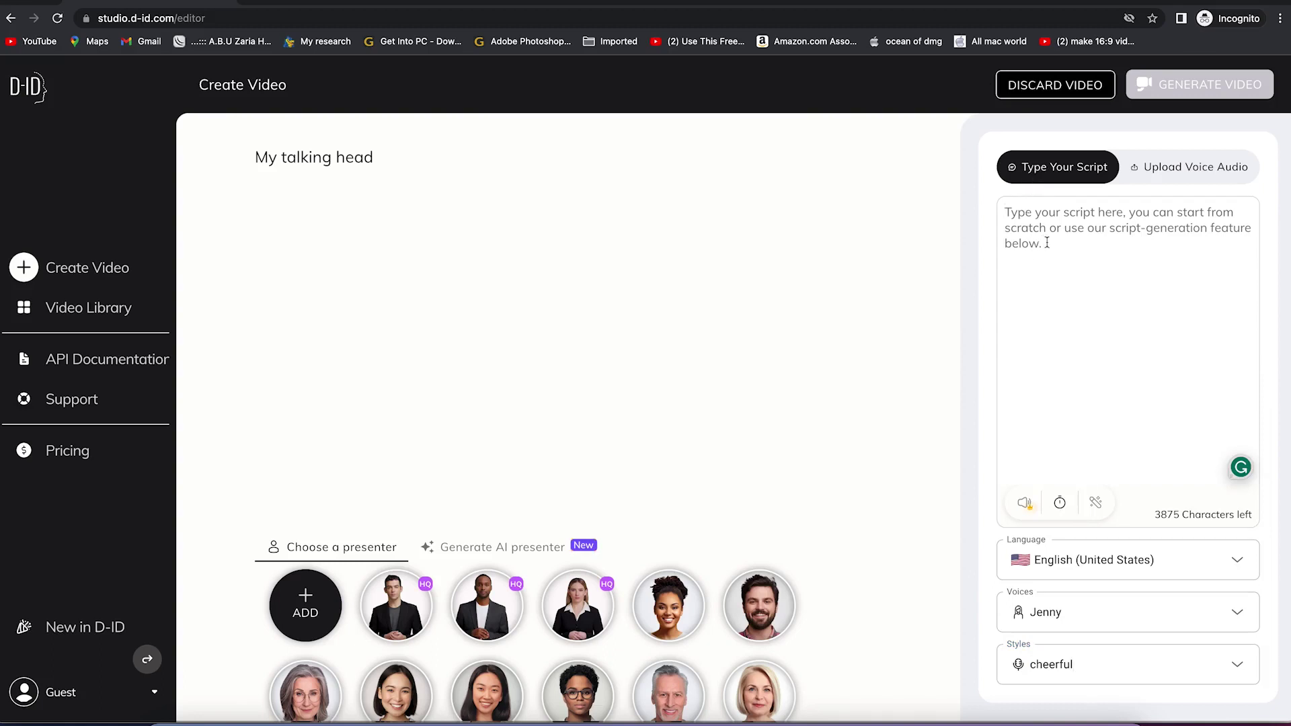
# Step: Make the script 'Hi and welcome to my channel today, we will learn how to make images talk.'
pyautogui.write('Welcome to my channel today we will learn how to make images talk')
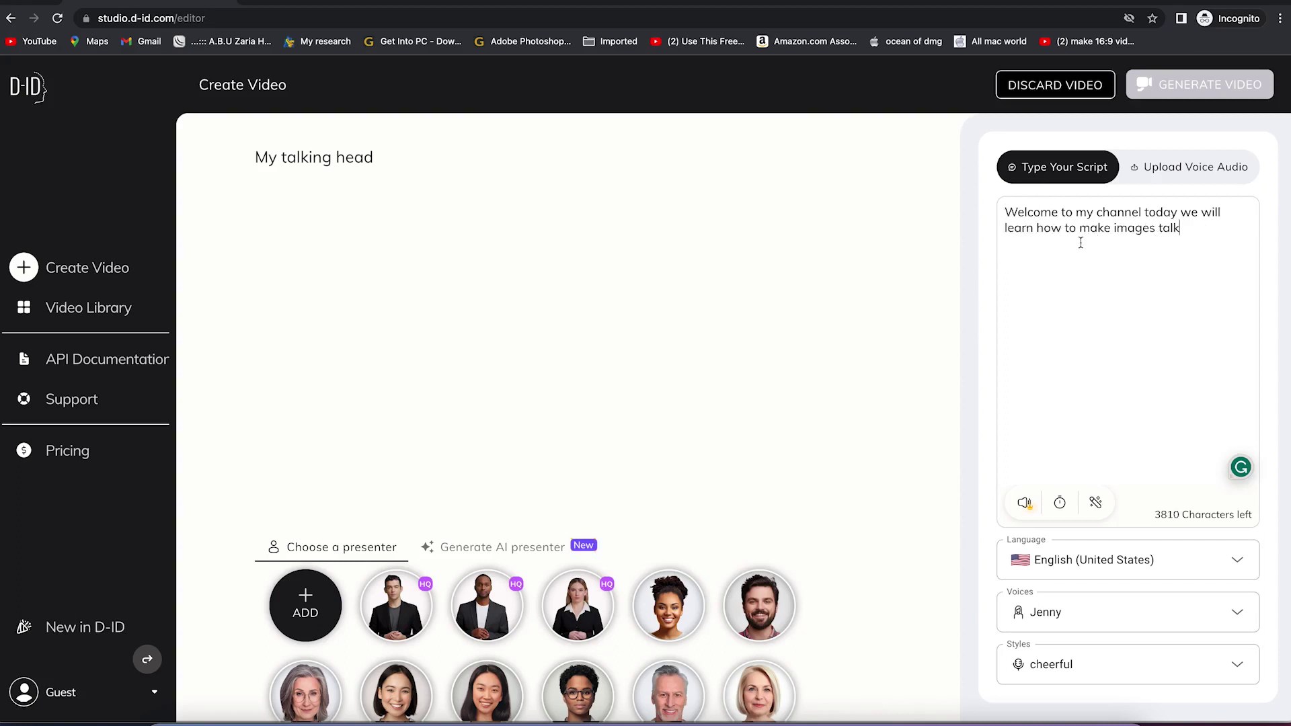
pyautogui.click(1178, 214)
pyautogui.write(',')
pyautogui.hotkey('ctrl', 'a')
pyautogui.write('Hi and welcome to my channel today, we will learn how to make images talk.')
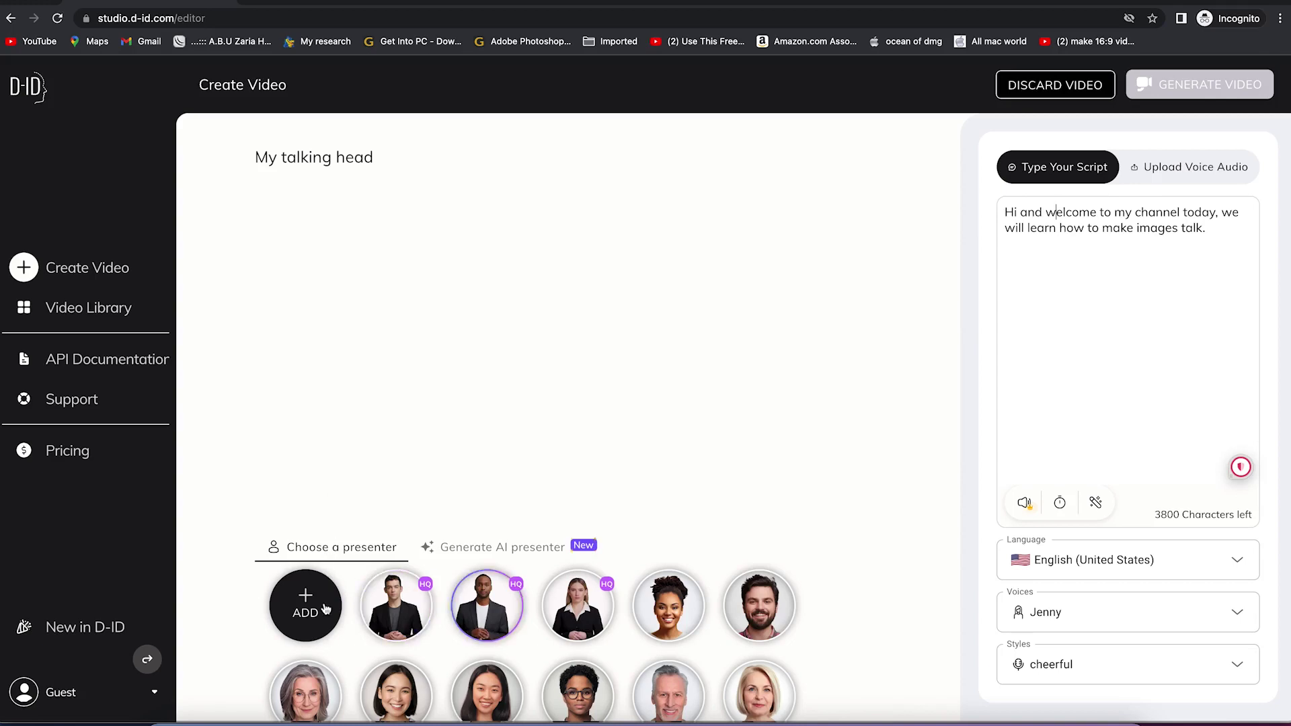
# Step: Use the ADD presenter button to reach the login page offering Google, LinkedIn or email
pyautogui.moveTo(310, 611)
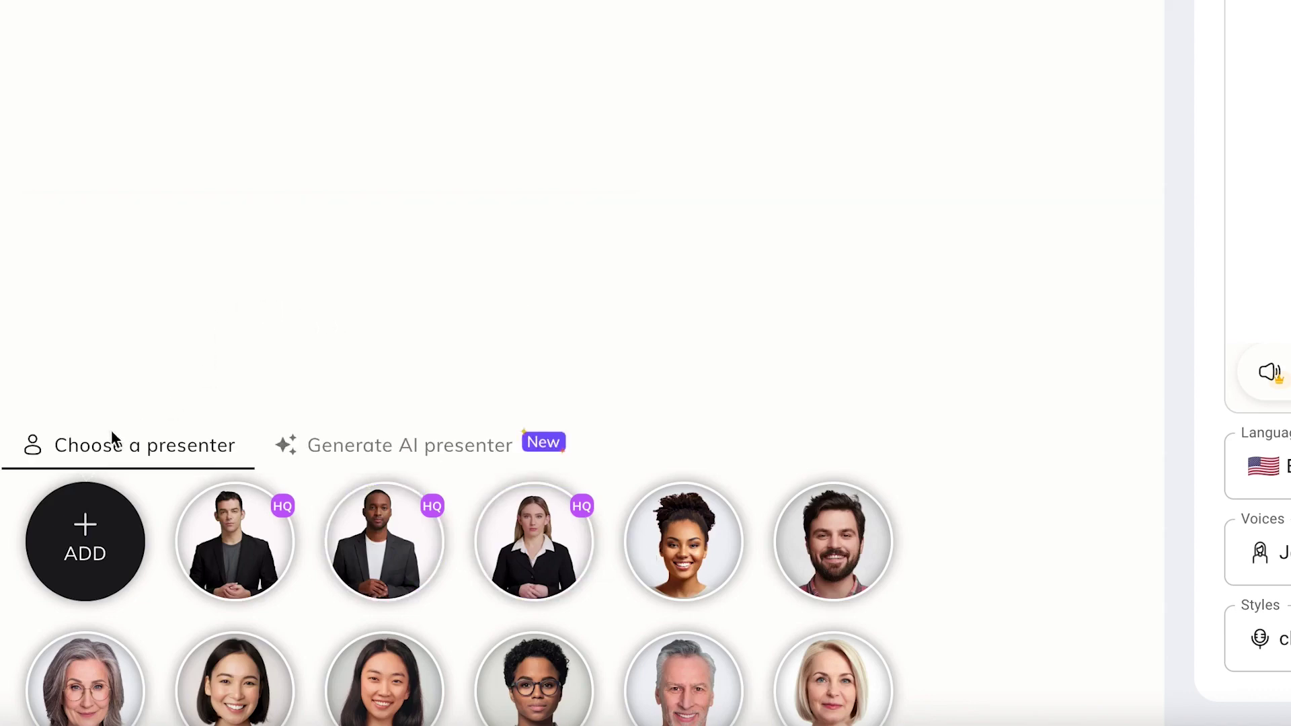
pyautogui.moveTo(86, 518)
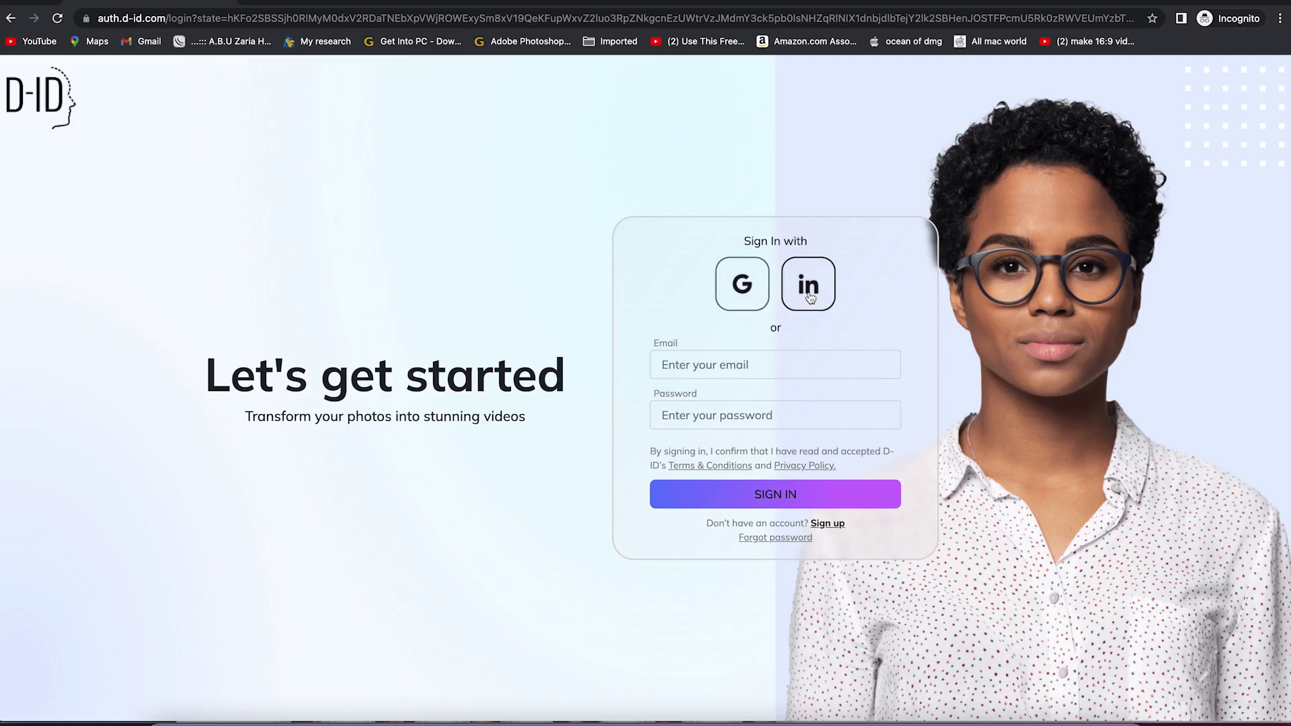
# Step: Log in with Google and upload passport.jpeg from Downloads as the presenter photo
pyautogui.click(743, 297)
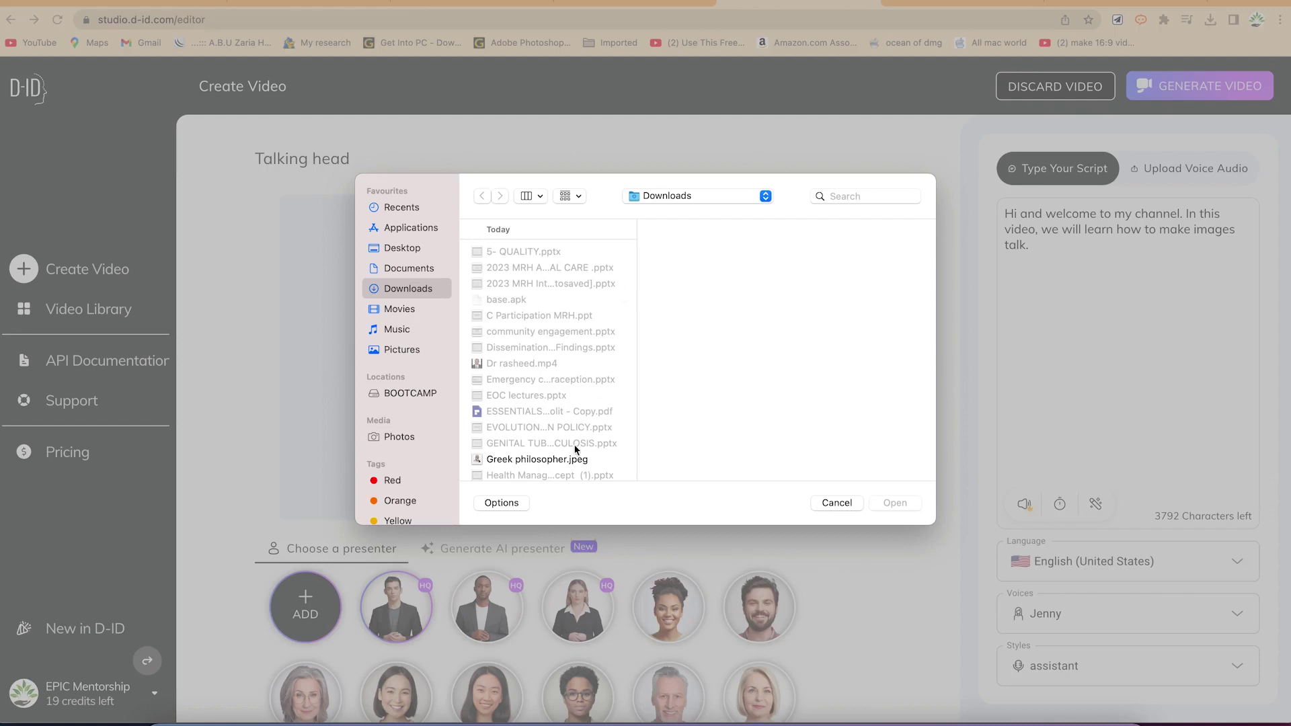
pyautogui.scroll(-5, 538, 316)
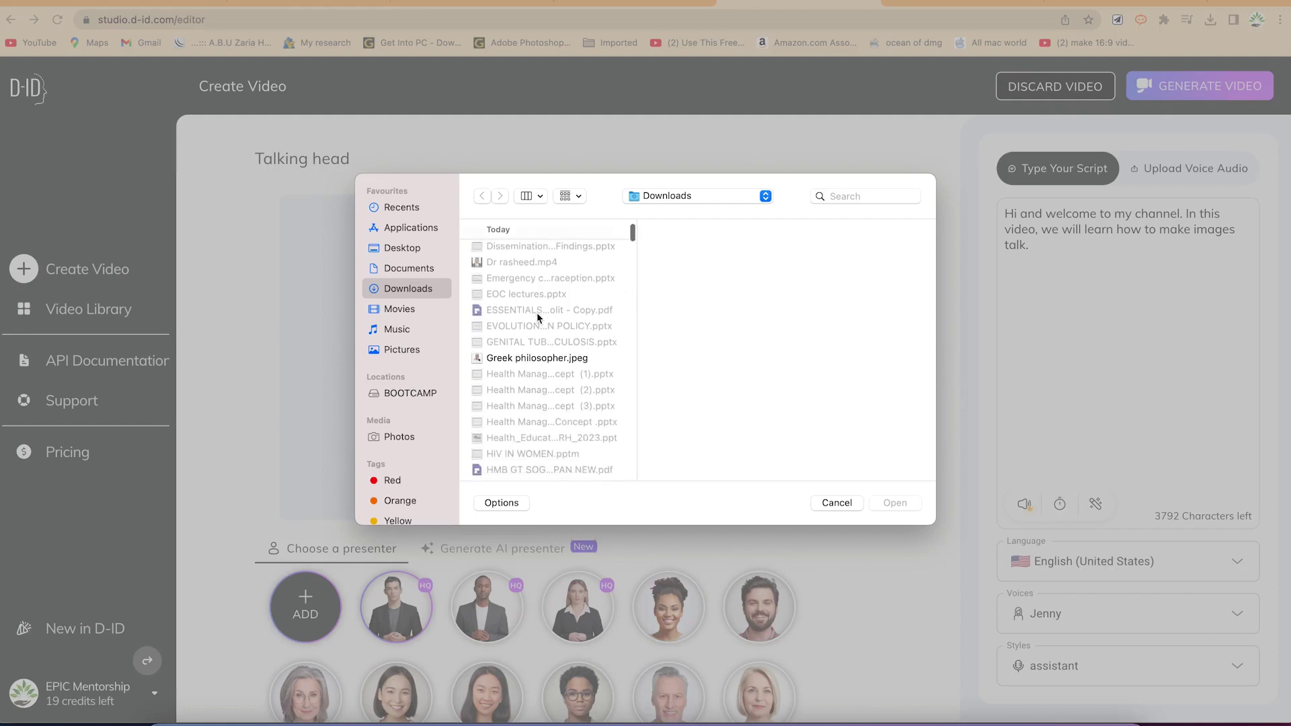
pyautogui.scroll(-6, 537, 313)
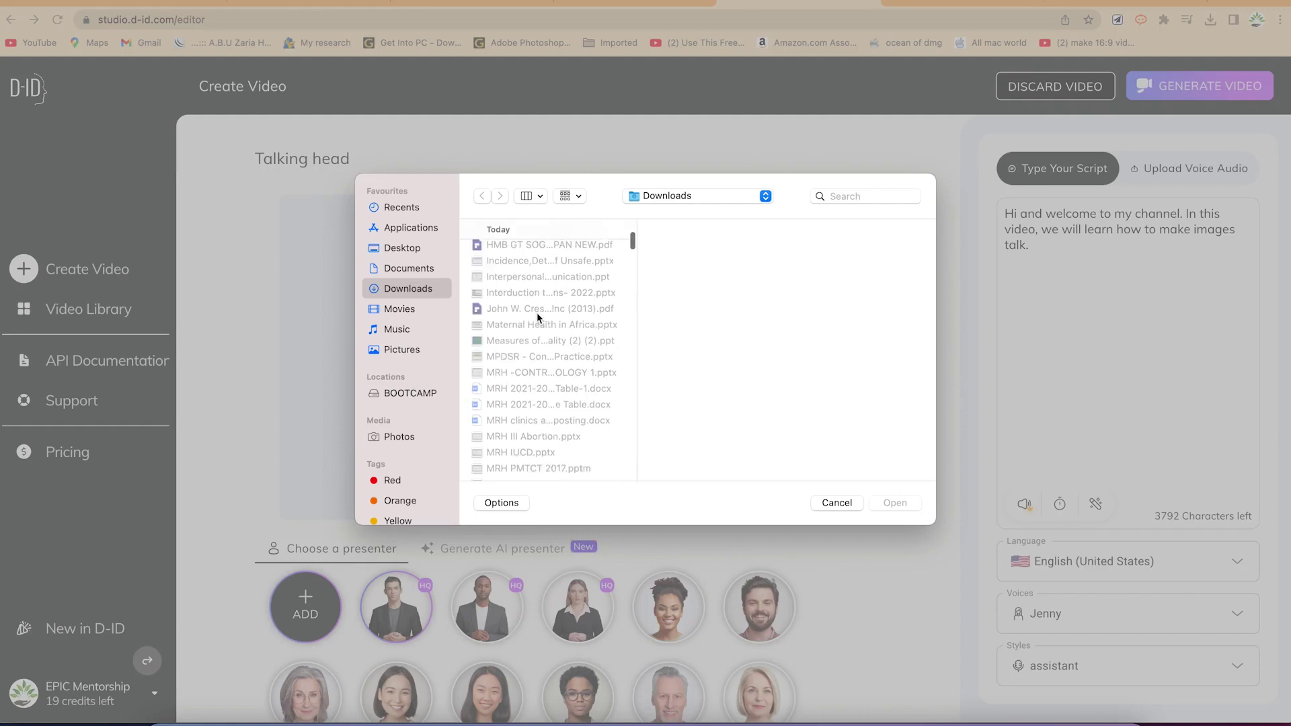
pyautogui.scroll(-2, 537, 316)
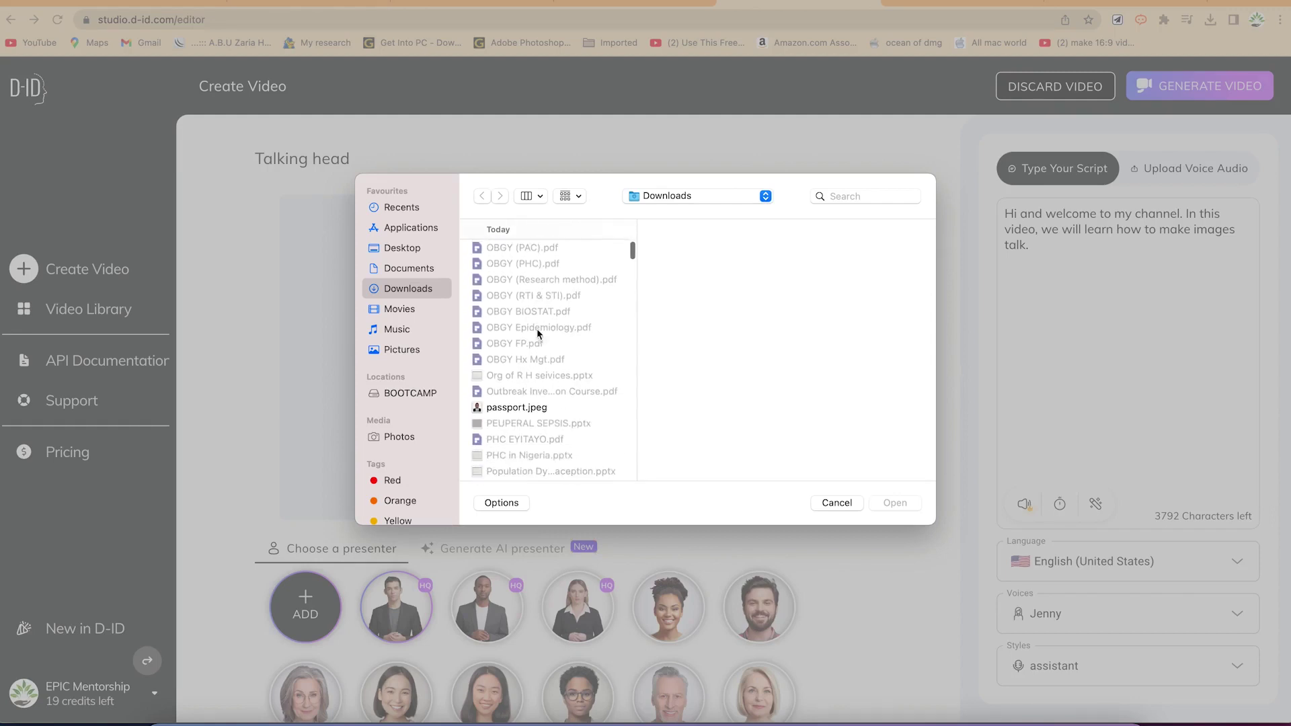
pyautogui.click(537, 409)
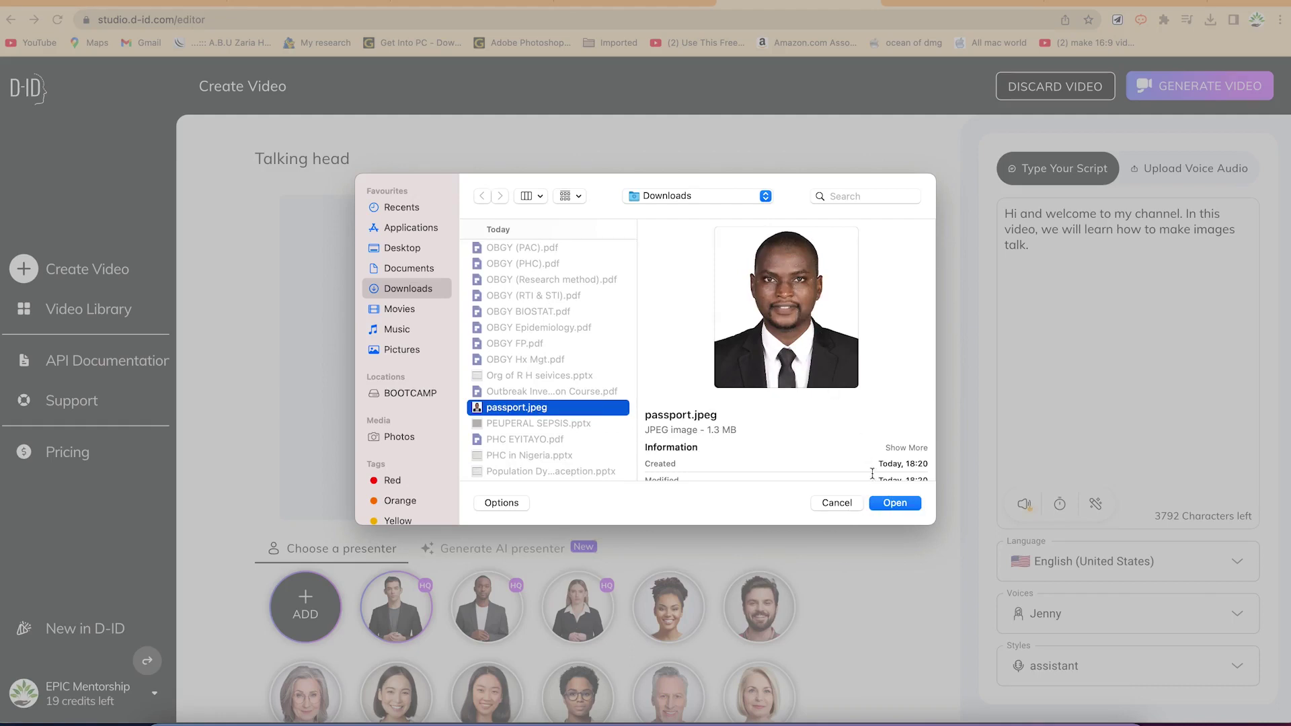
pyautogui.click(895, 503)
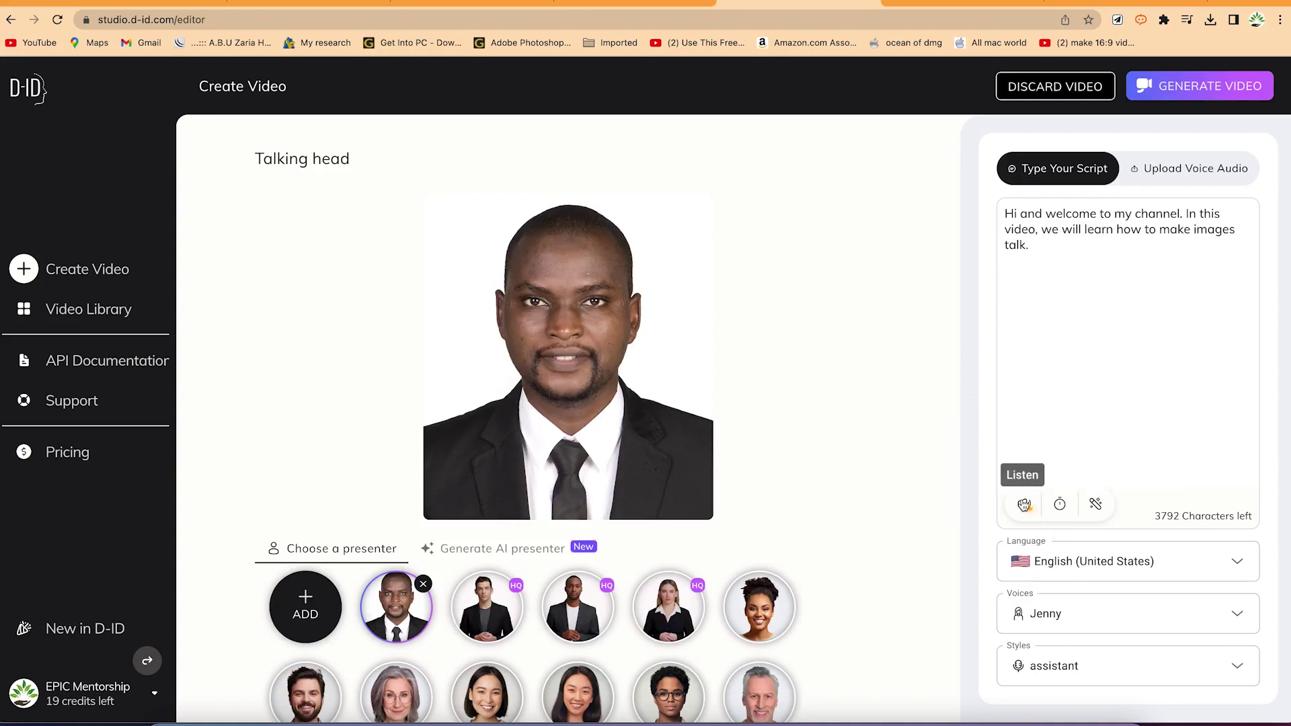
# Step: Preview the spoken script, then bring up the Generate this video? confirmation for the 00:07 clip
pyautogui.click(1025, 505)
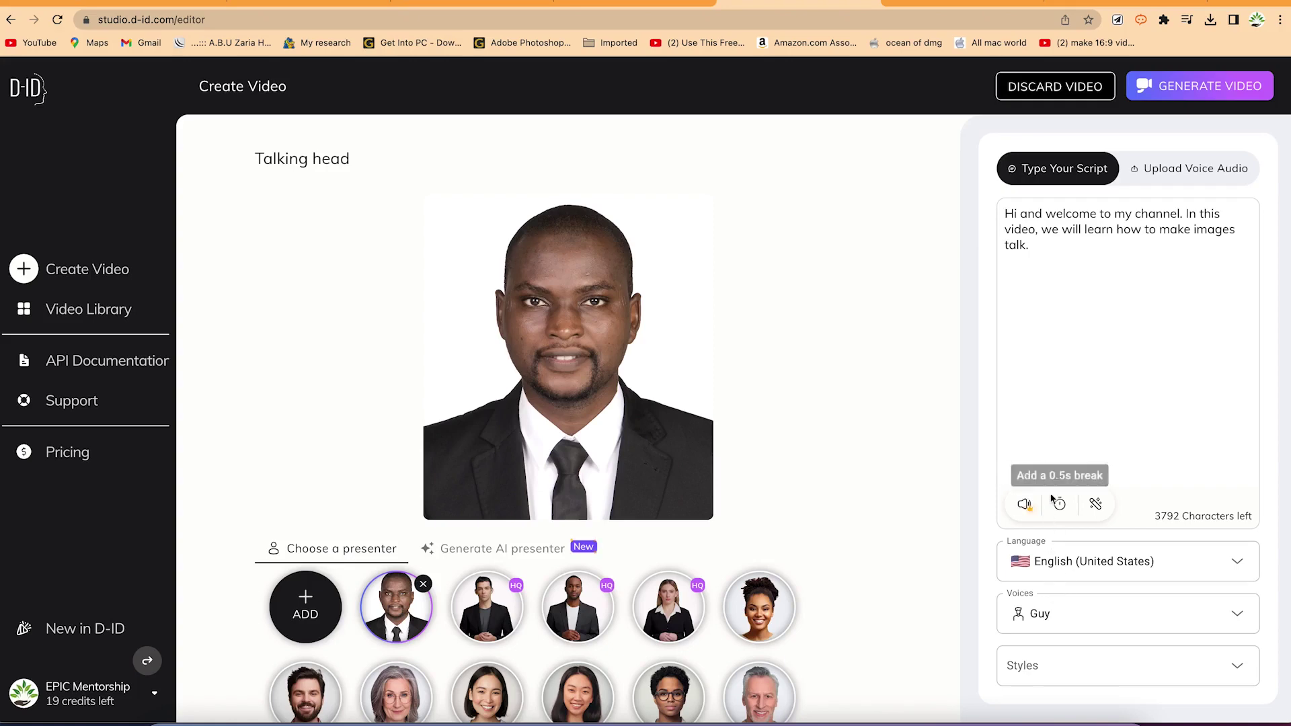
pyautogui.click(1186, 93)
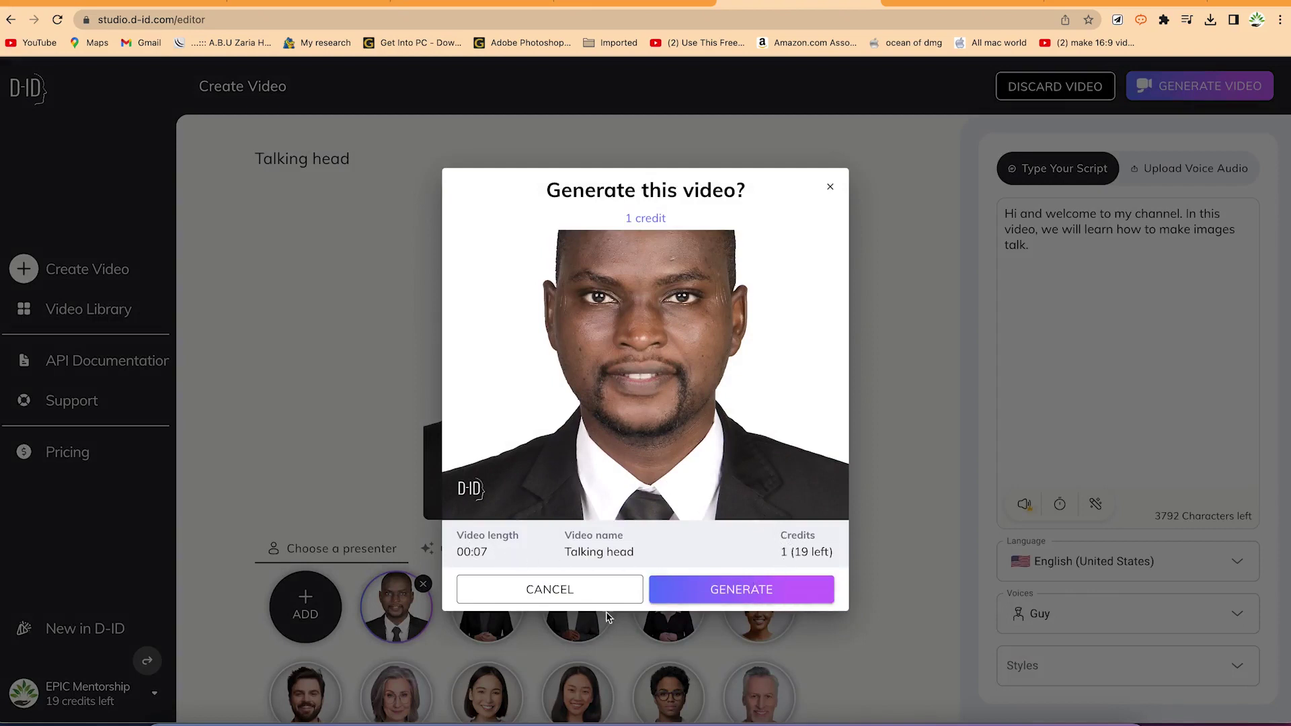
# Step: Confirm generation, spending 1 of 19 credits on the Talking head video
pyautogui.click(746, 590)
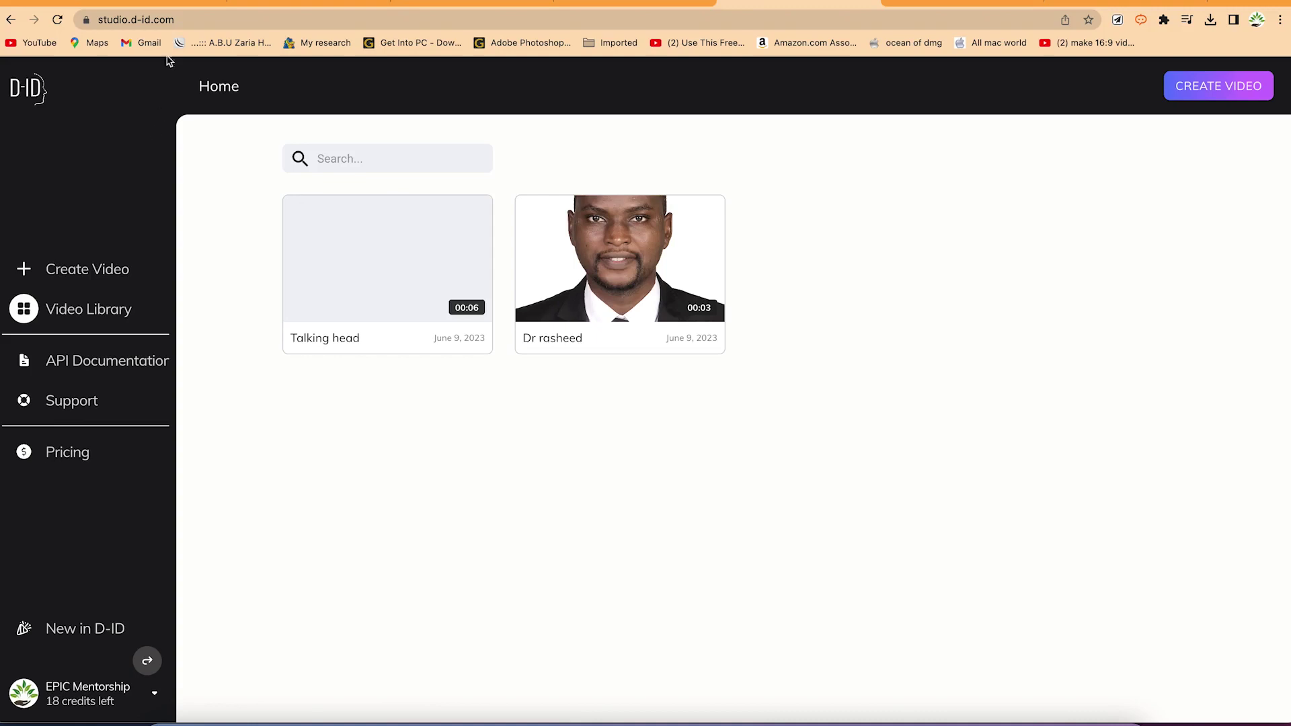
# Step: From the Talking head card's menu, check the Share options, then choose Download
pyautogui.moveTo(454, 245)
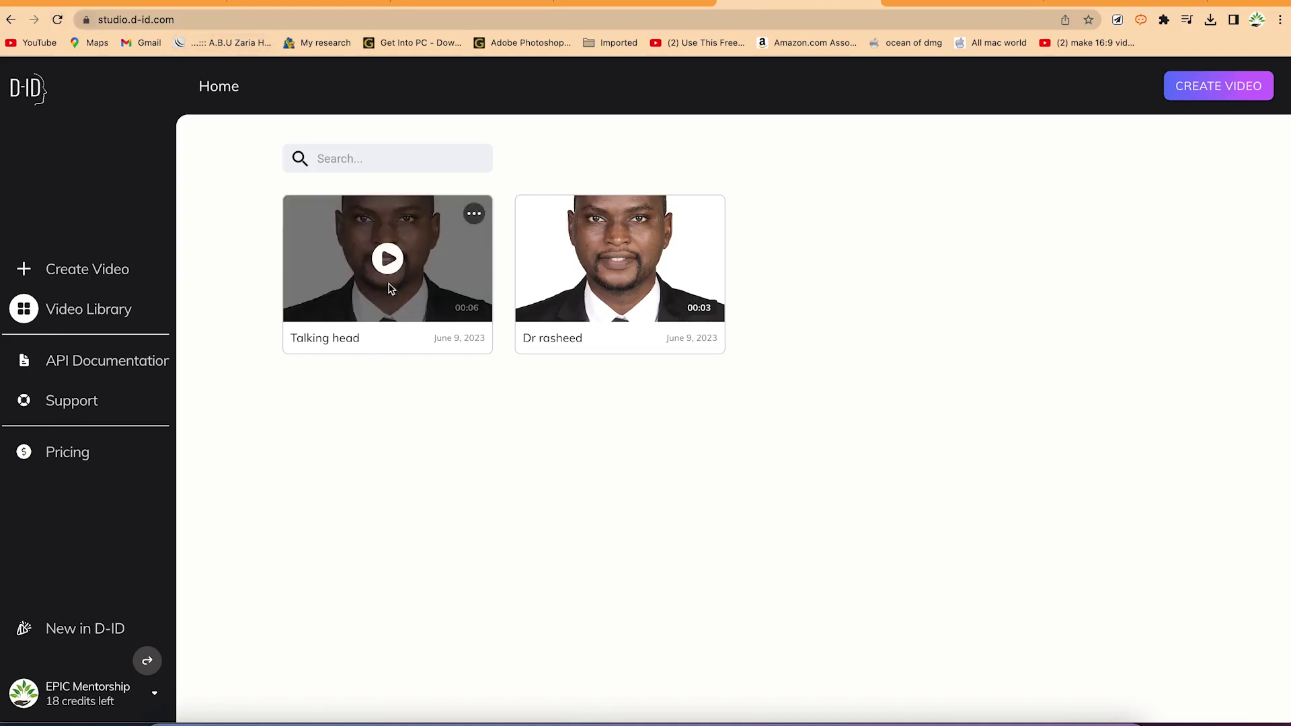
pyautogui.click(474, 214)
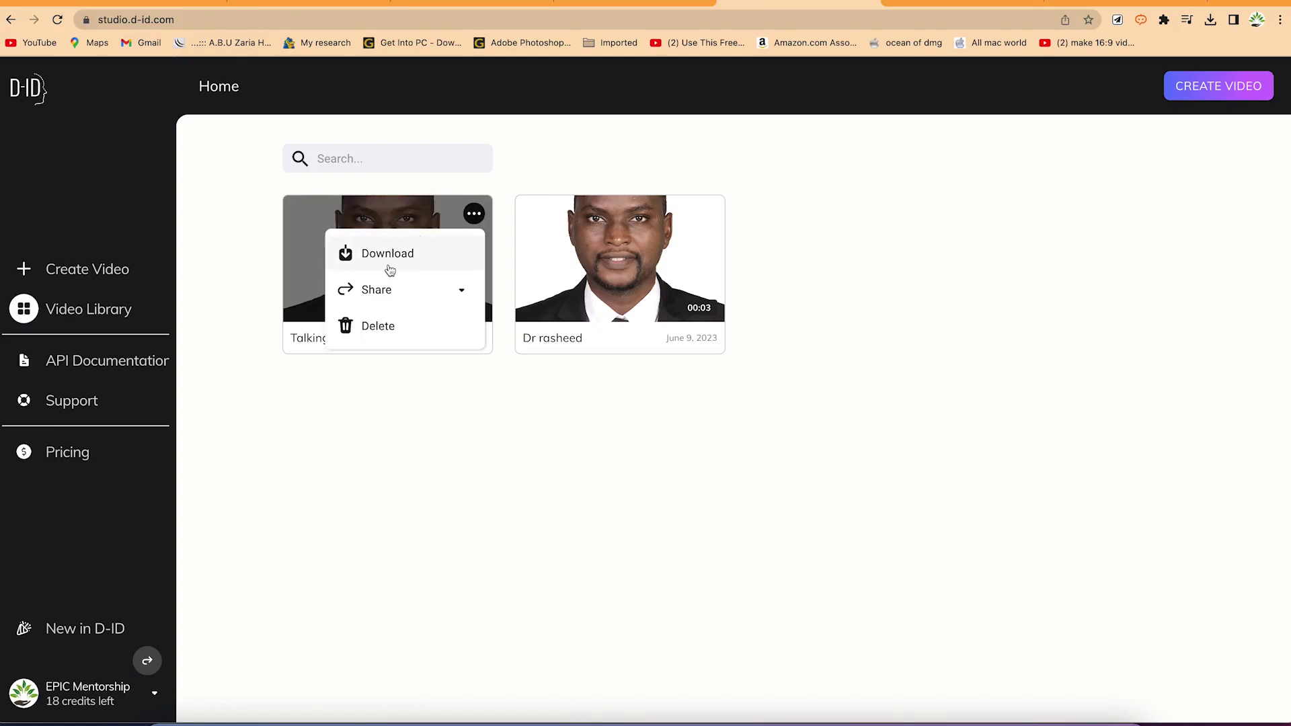
pyautogui.click(444, 296)
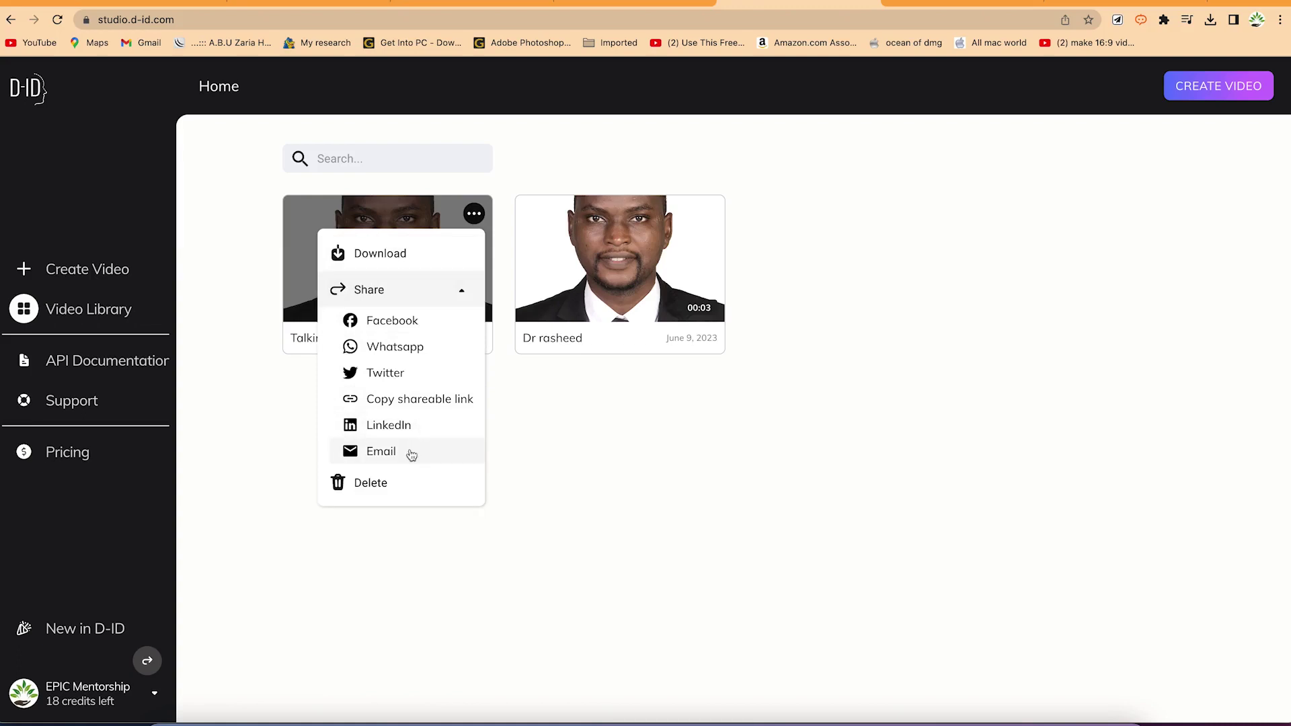
pyautogui.click(546, 471)
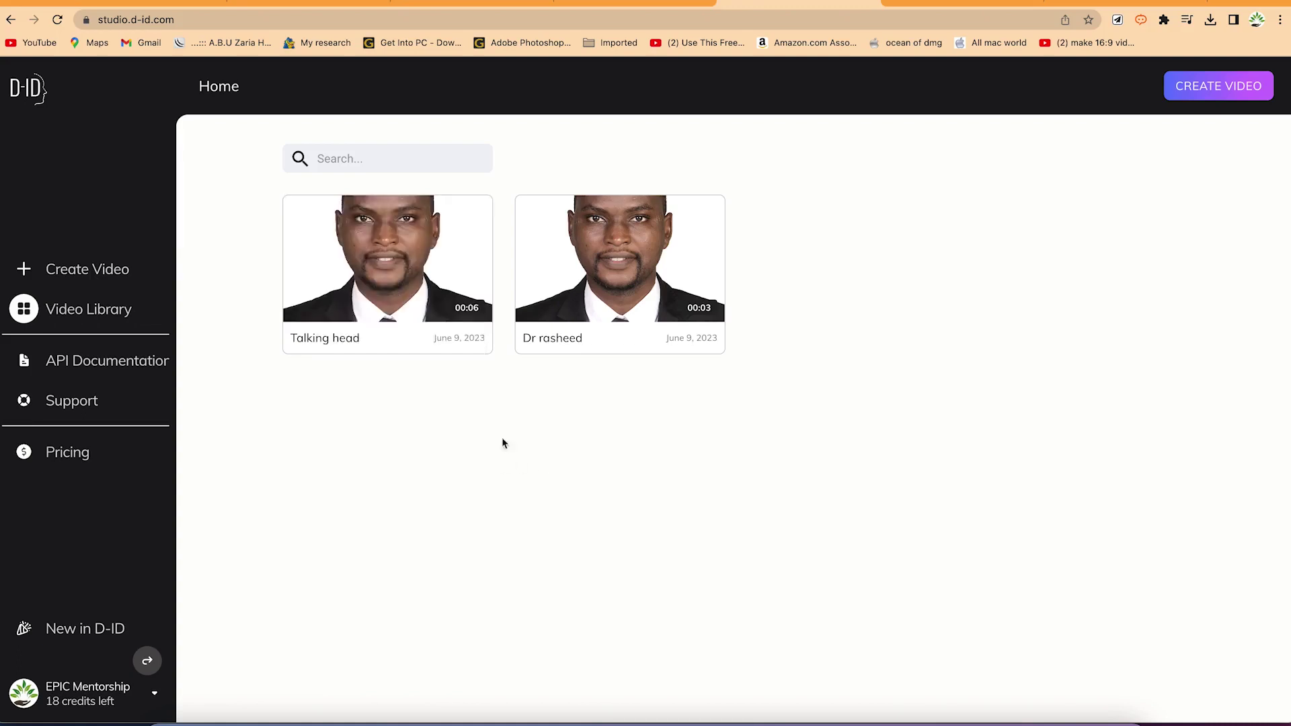
pyautogui.click(474, 214)
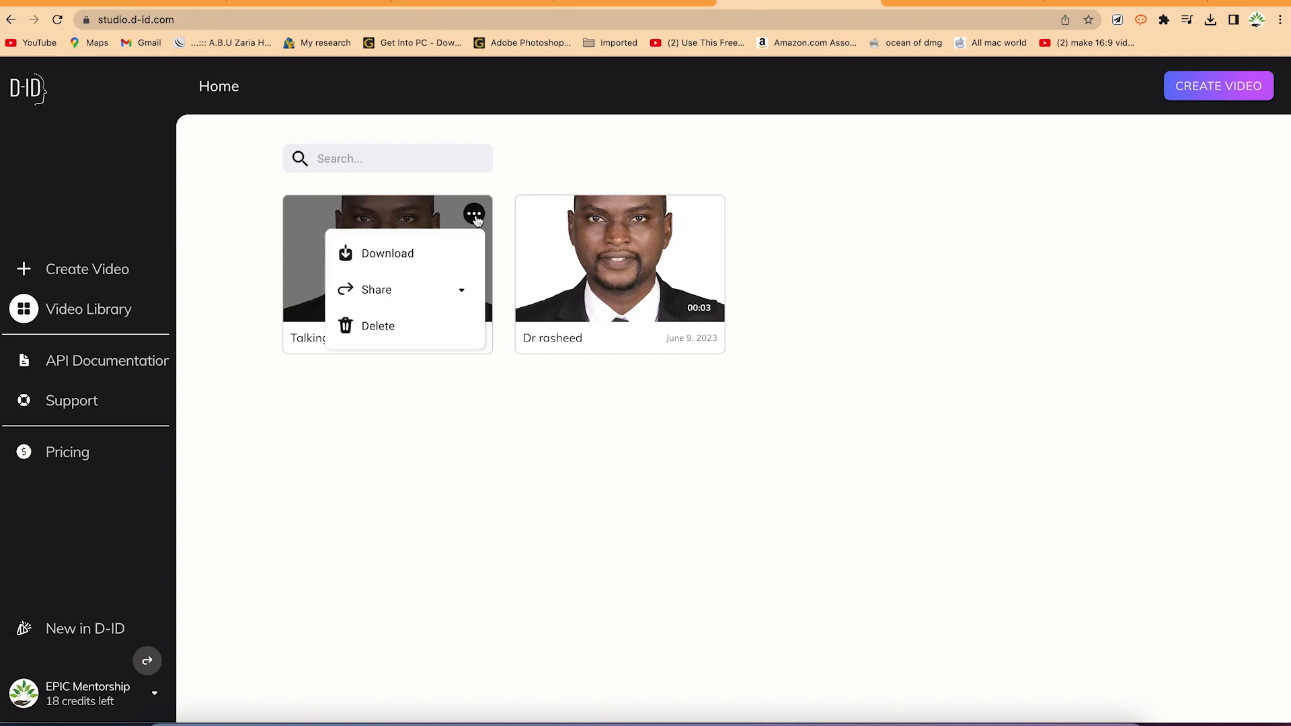
pyautogui.click(435, 253)
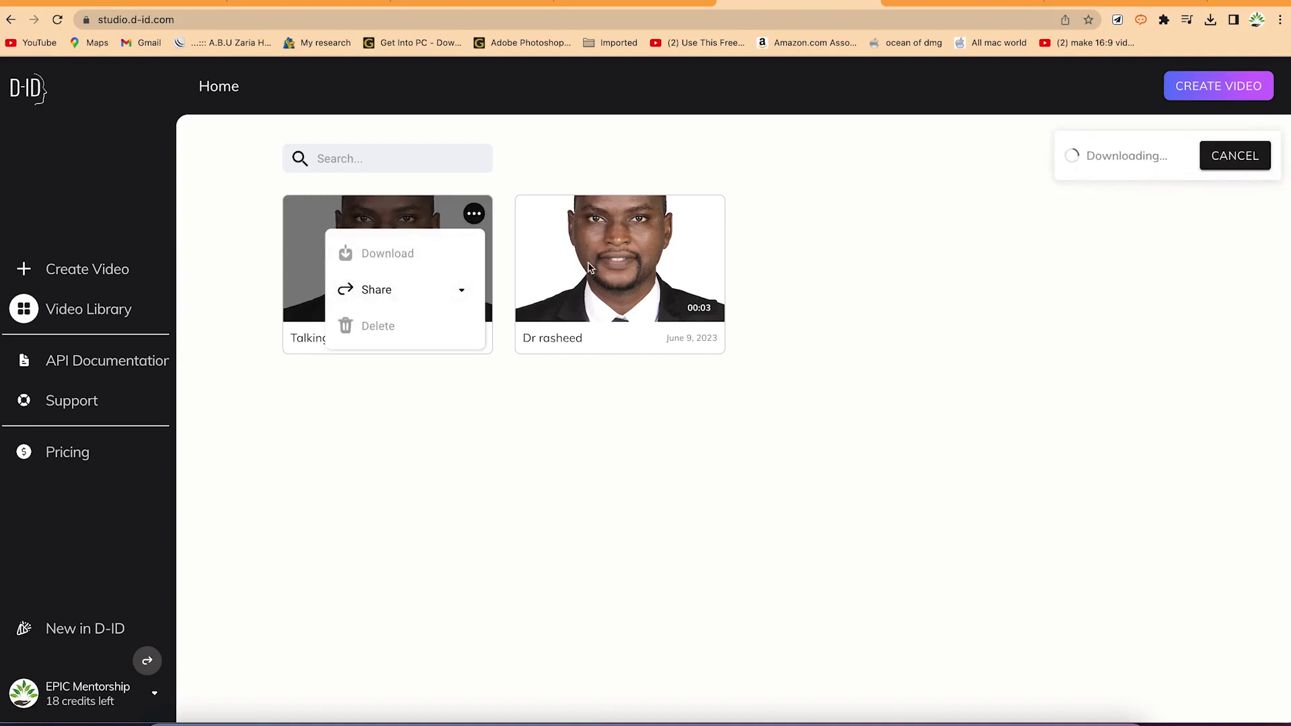
# Step: Play the generated Talking head video and download it as MP4
pyautogui.click(993, 311)
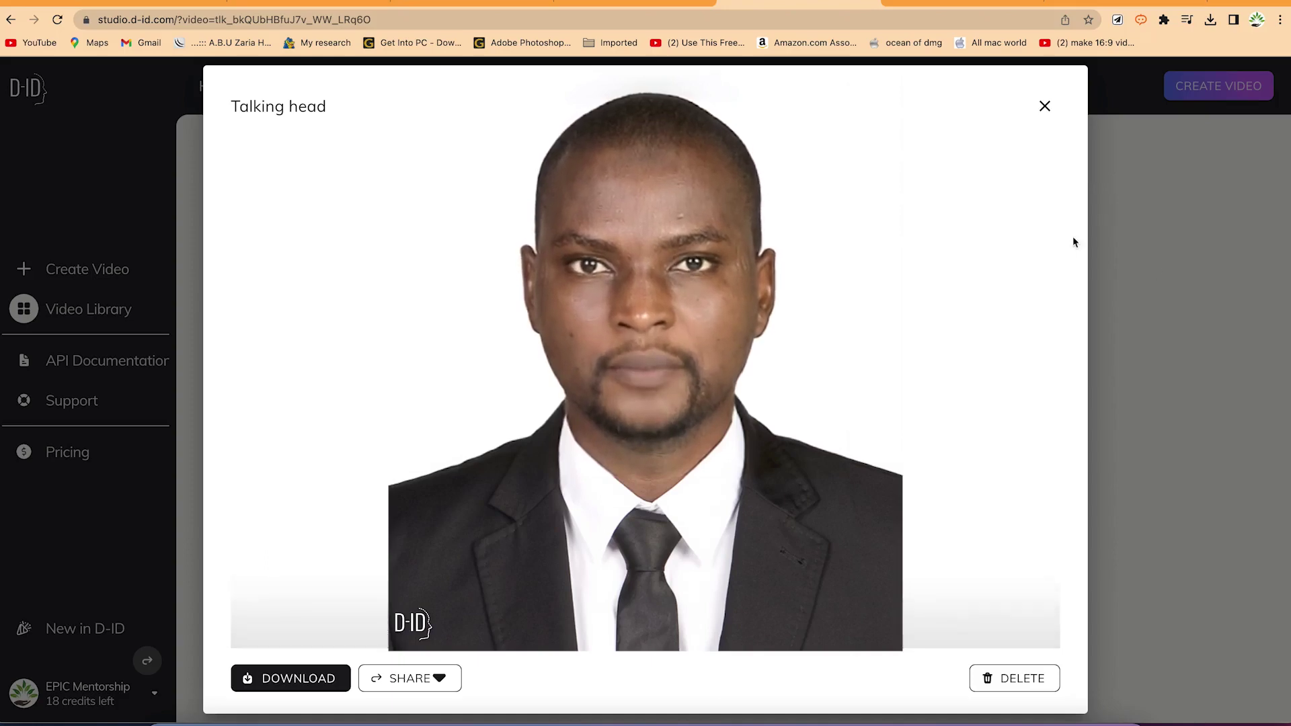
pyautogui.click(1047, 247)
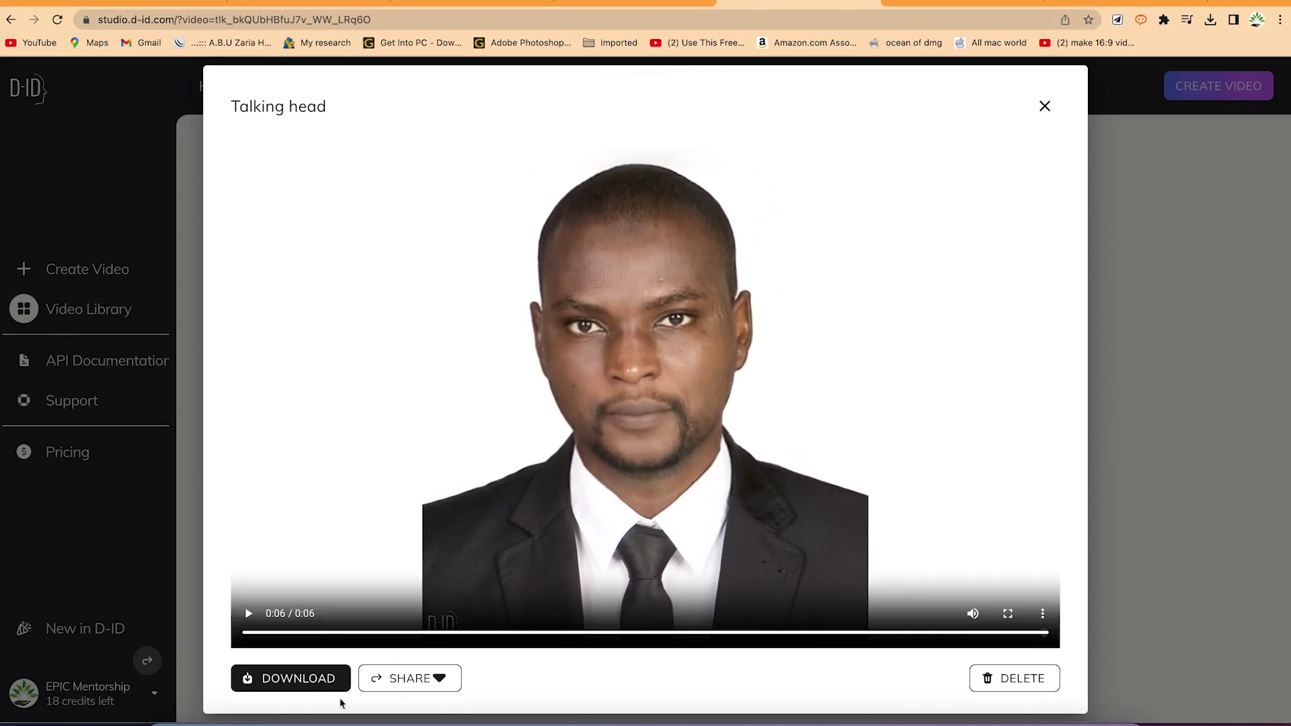
pyautogui.click(294, 680)
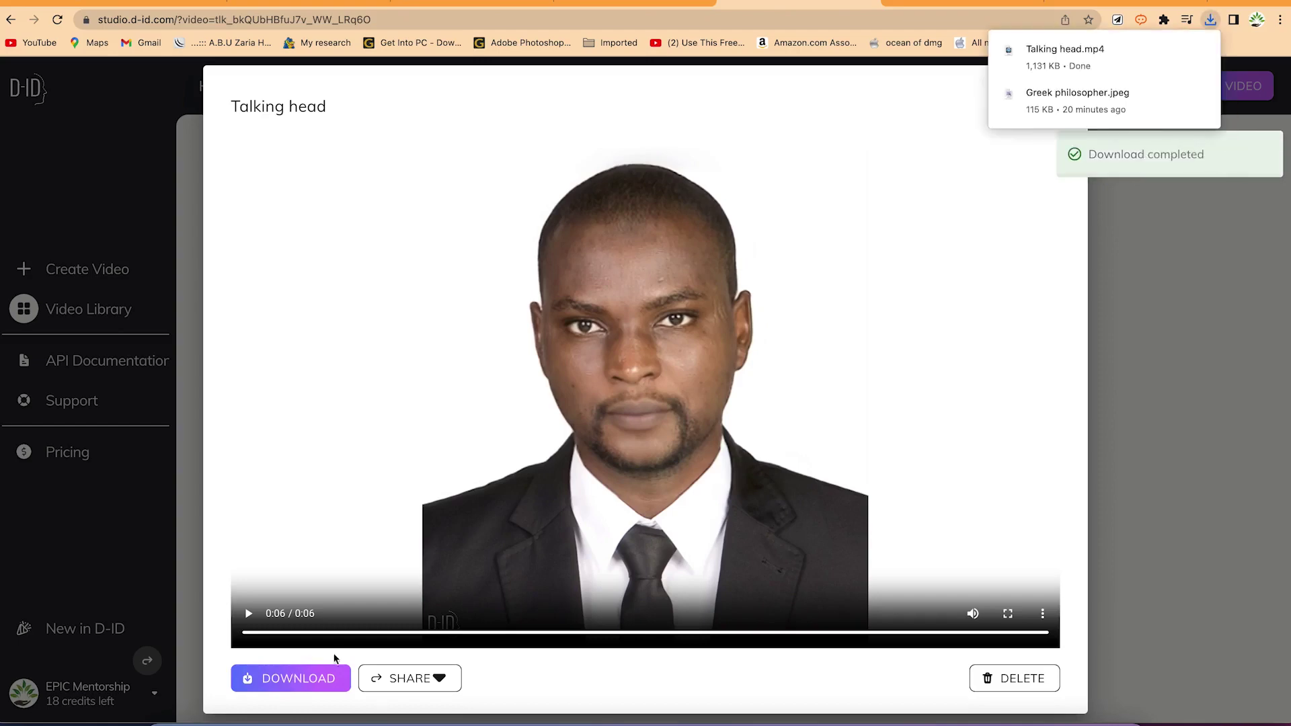
# Step: Reveal Talking head.mp4 in the Downloads folder, then close the video preview
pyautogui.moveTo(1102, 63)
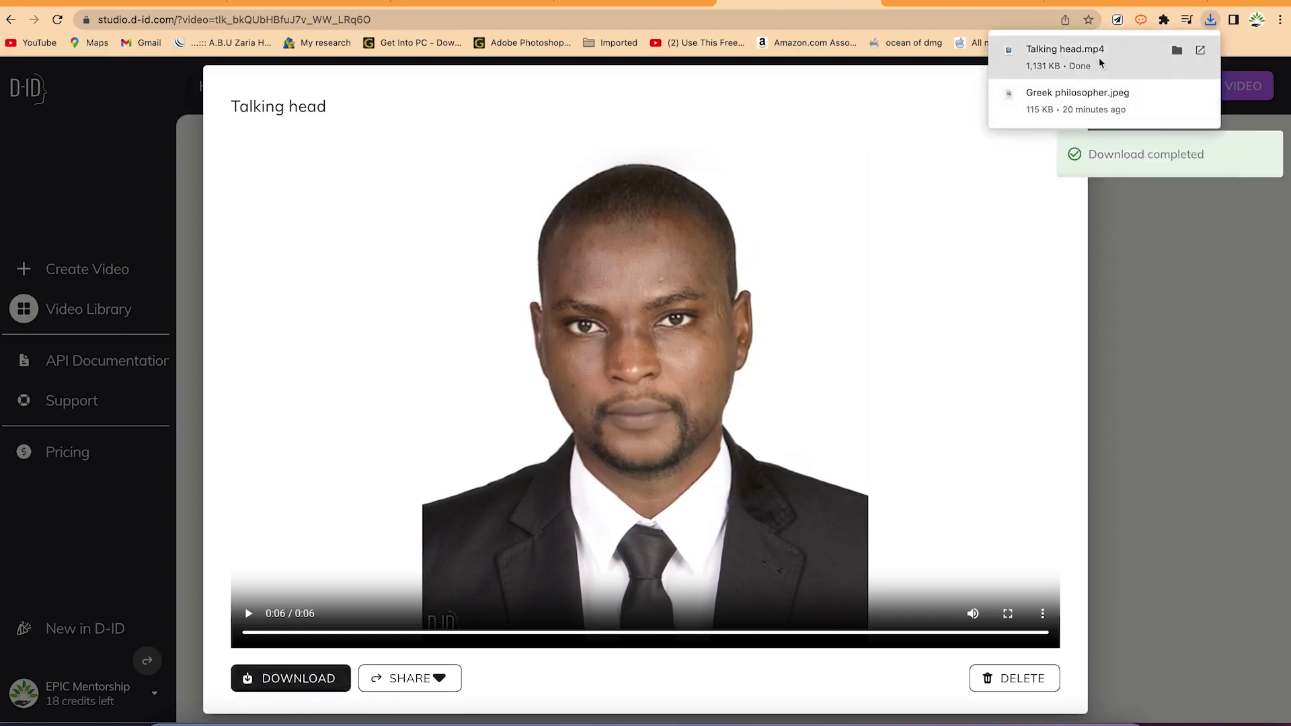
pyautogui.click(1177, 51)
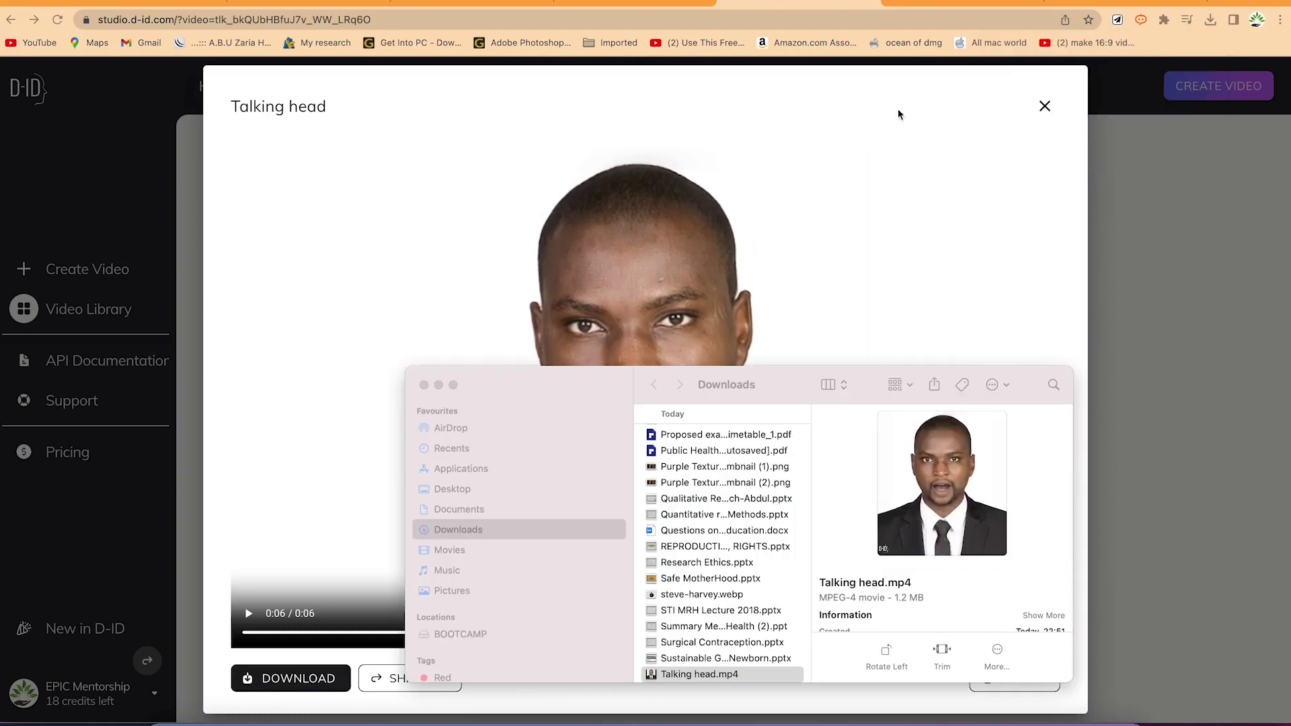
pyautogui.click(813, 14)
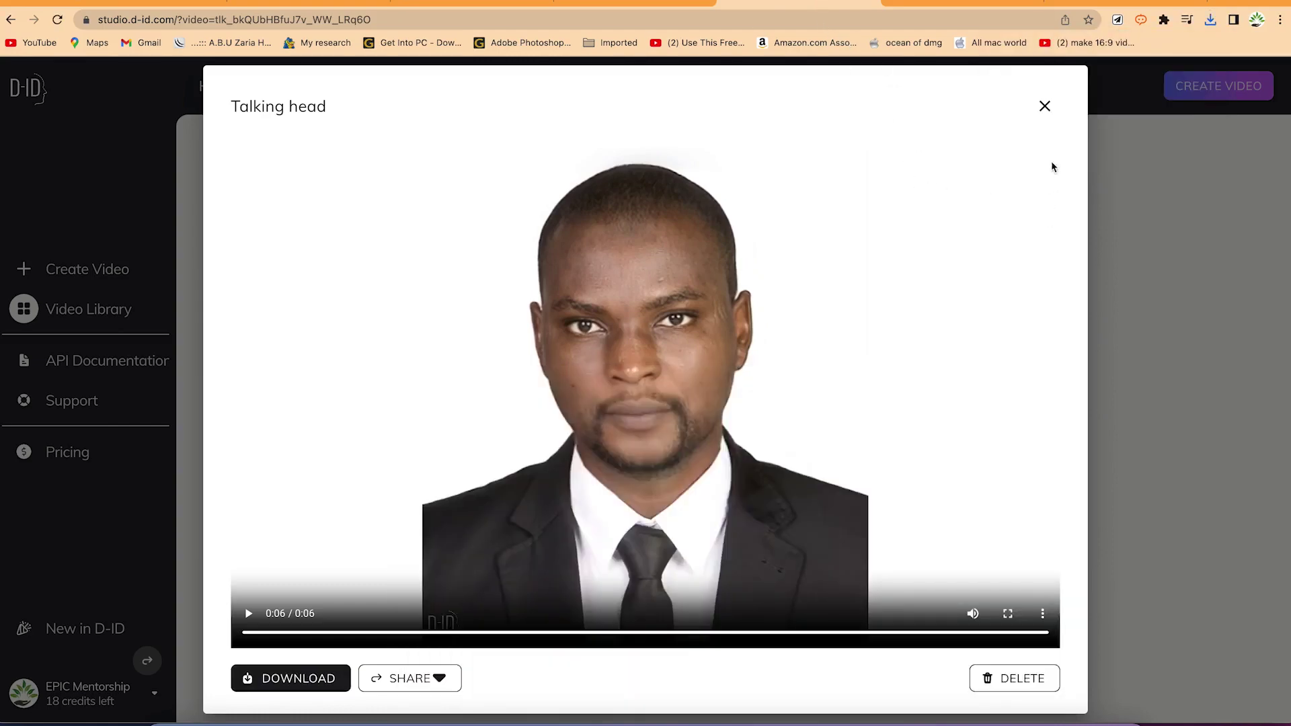
pyautogui.click(1045, 106)
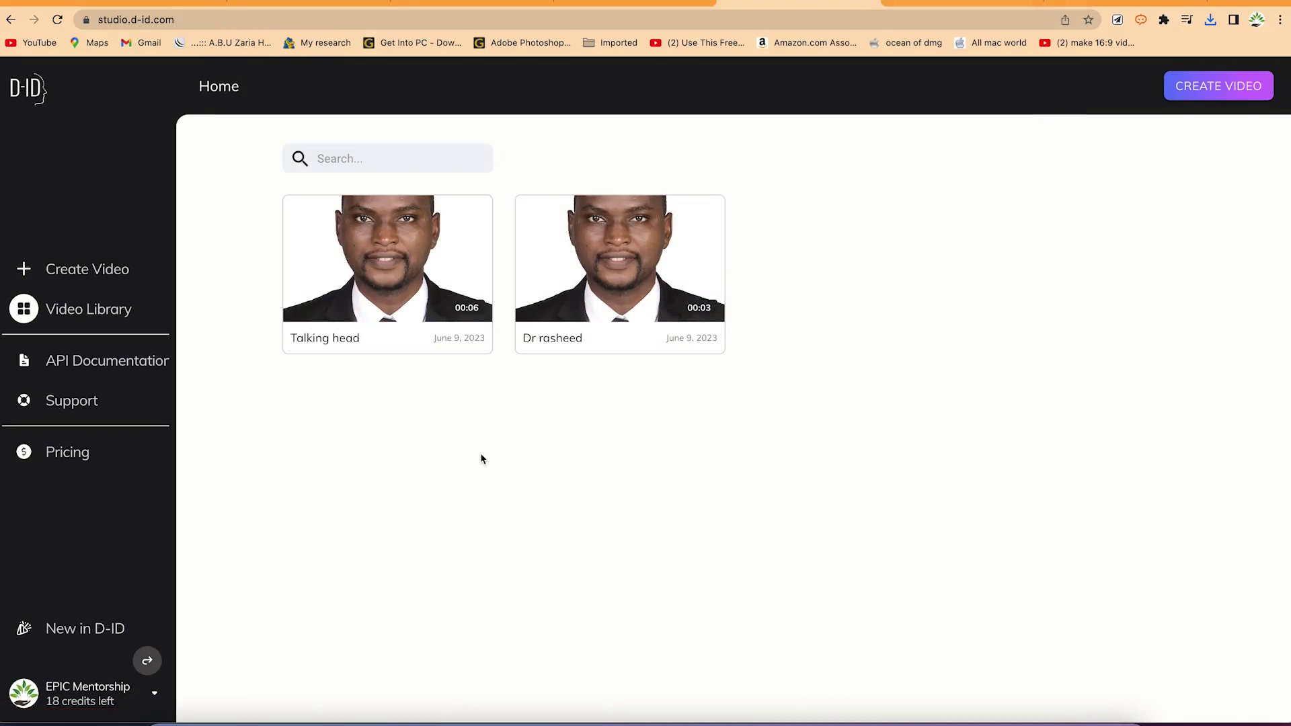
# Step: Start a new video and upload pexels-rene-asmussen-25758.jpg as its presenter
pyautogui.click(95, 269)
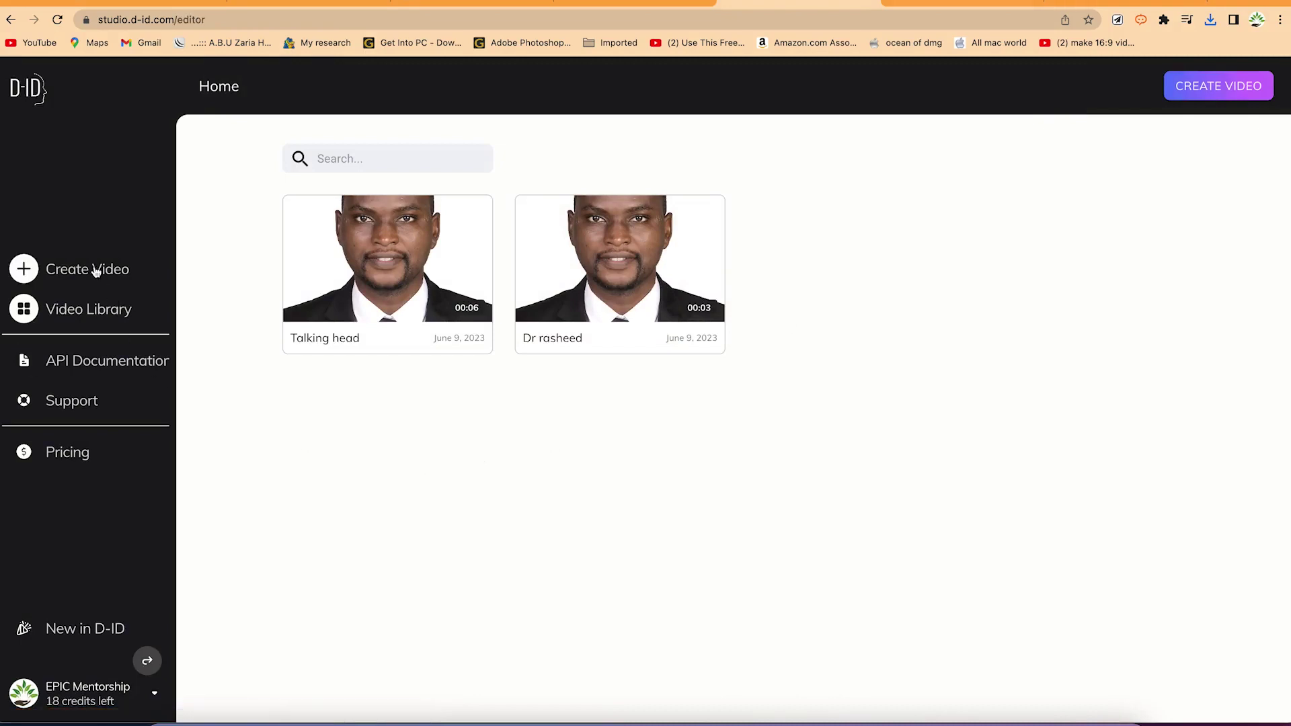
pyautogui.moveTo(305, 618)
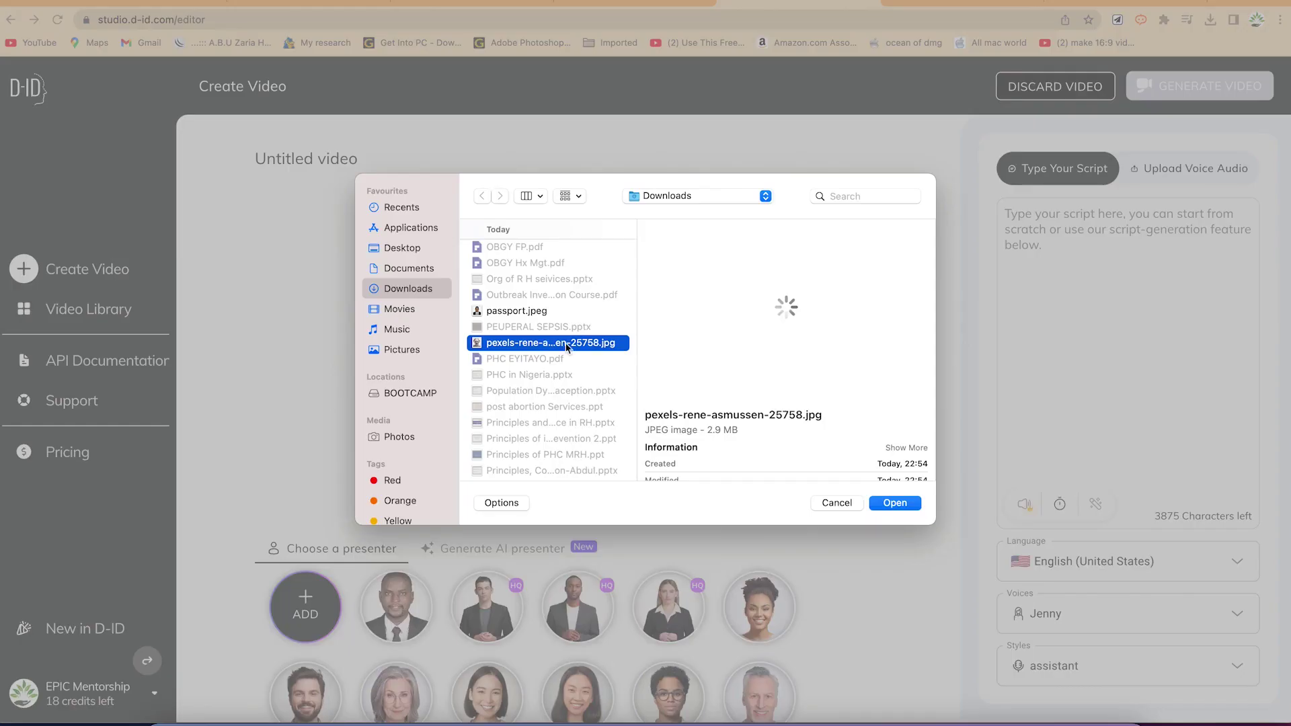
pyautogui.click(895, 503)
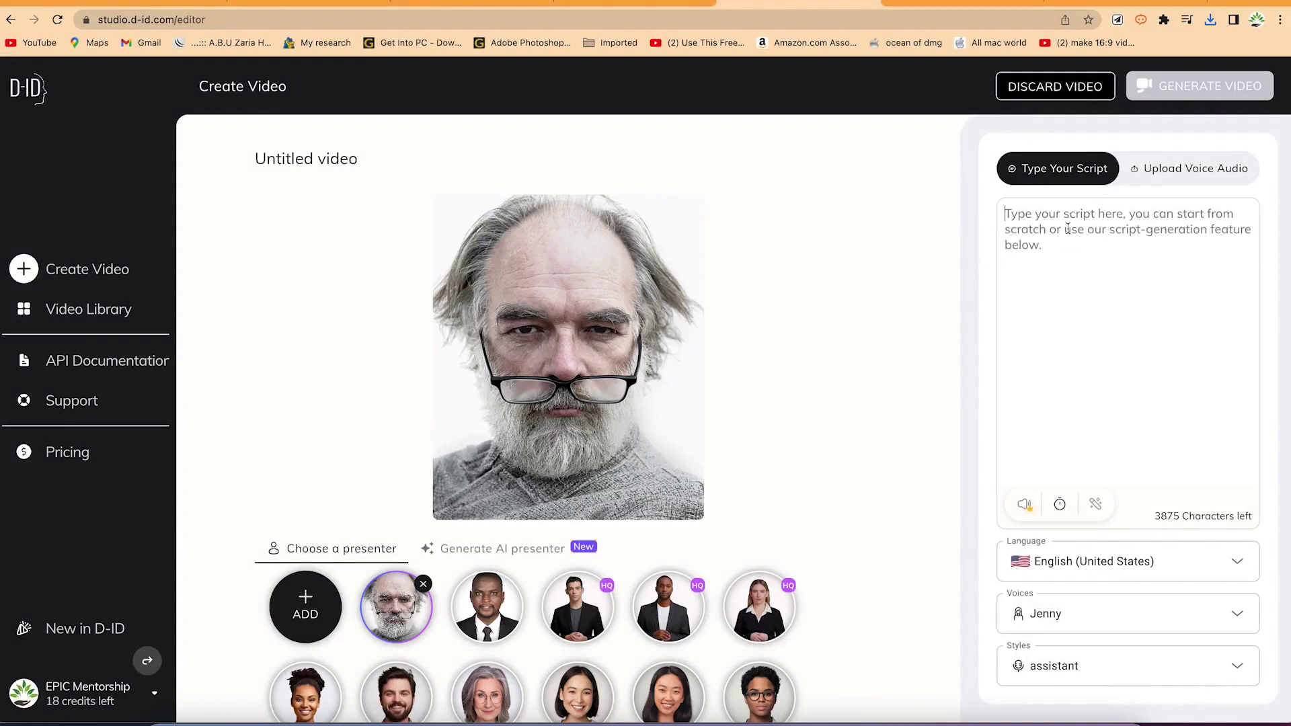
# Step: Enter the 'Hi and welcome to my channel' script, choose voice Guy, style friendly, and generate
pyautogui.write('Hi and welcome to my channel. In this video, we will learn how to make images ta')
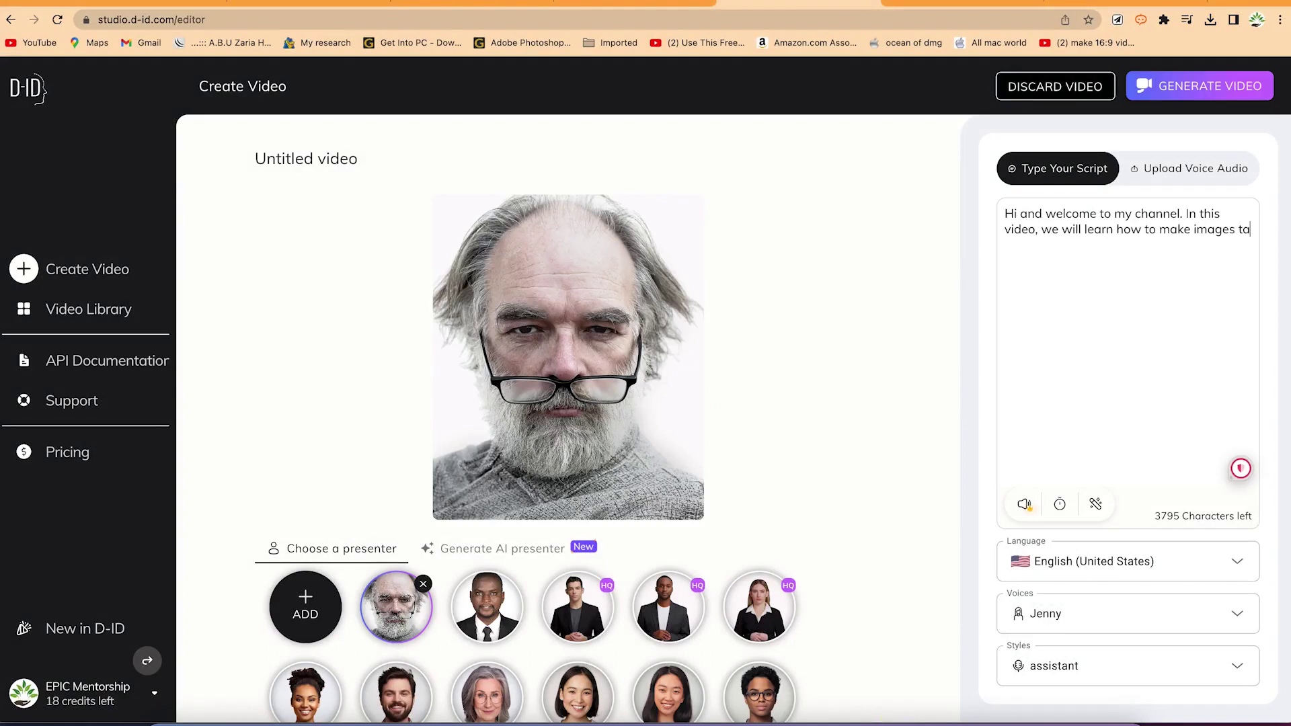
pyautogui.write('lk.')
pyautogui.click(1026, 505)
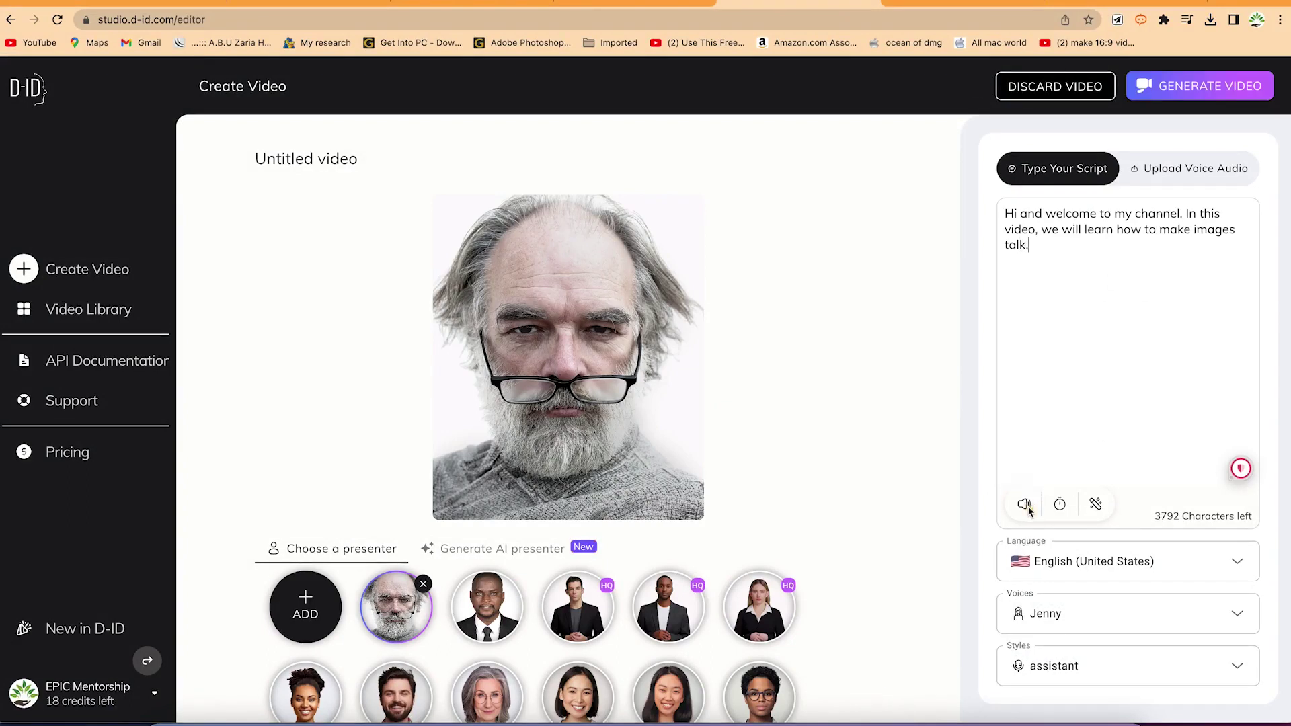
pyautogui.click(1088, 613)
pyautogui.scroll(-5, 1087, 498)
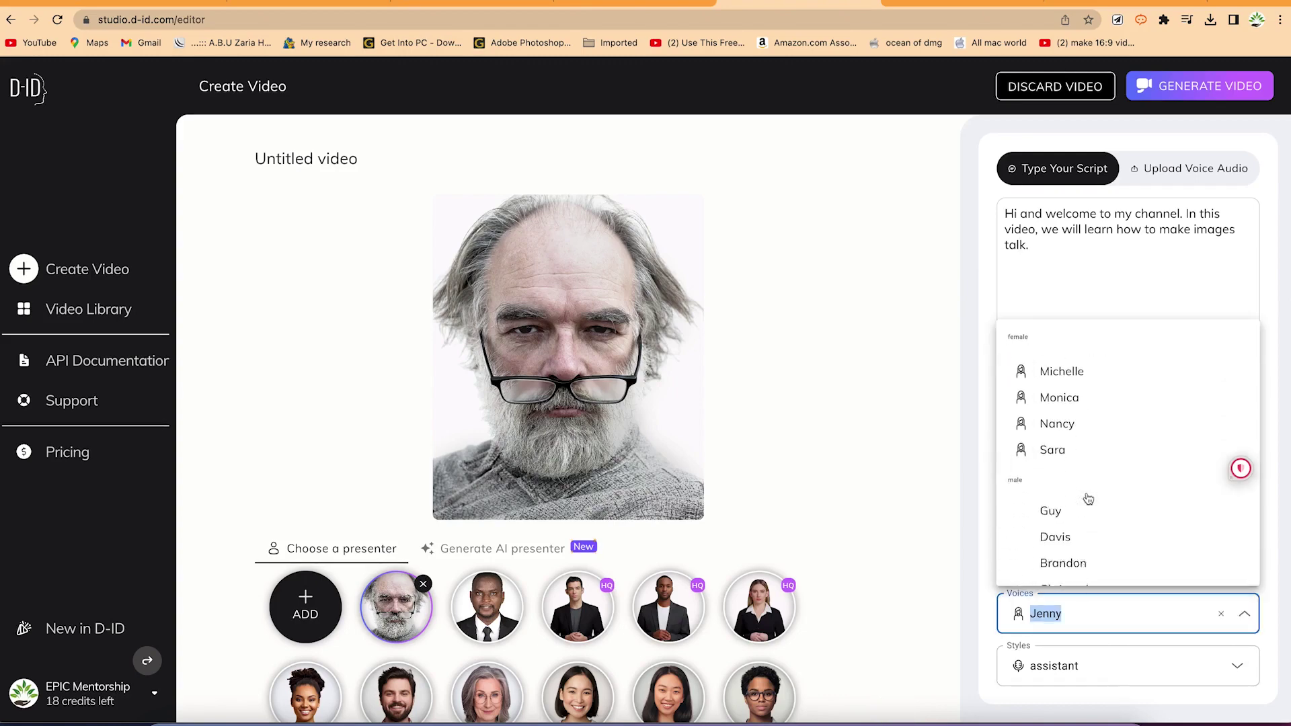
pyautogui.click(1088, 498)
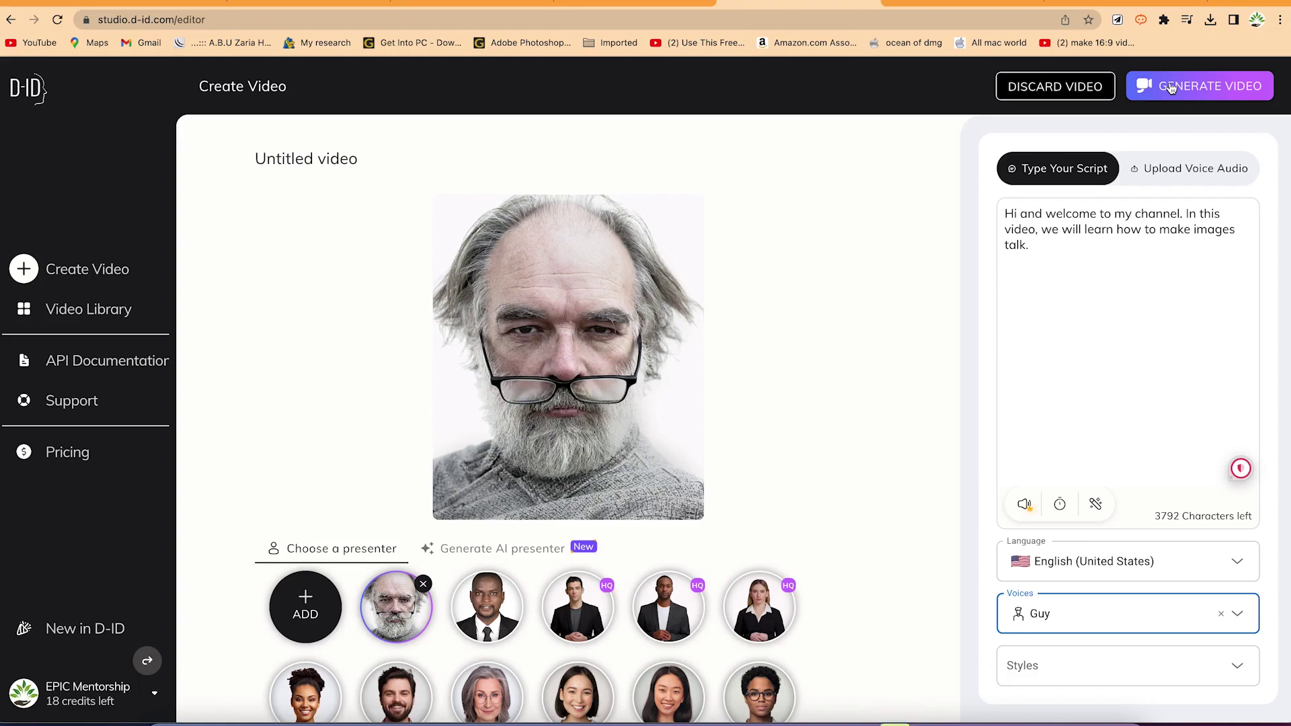
pyautogui.click(1124, 662)
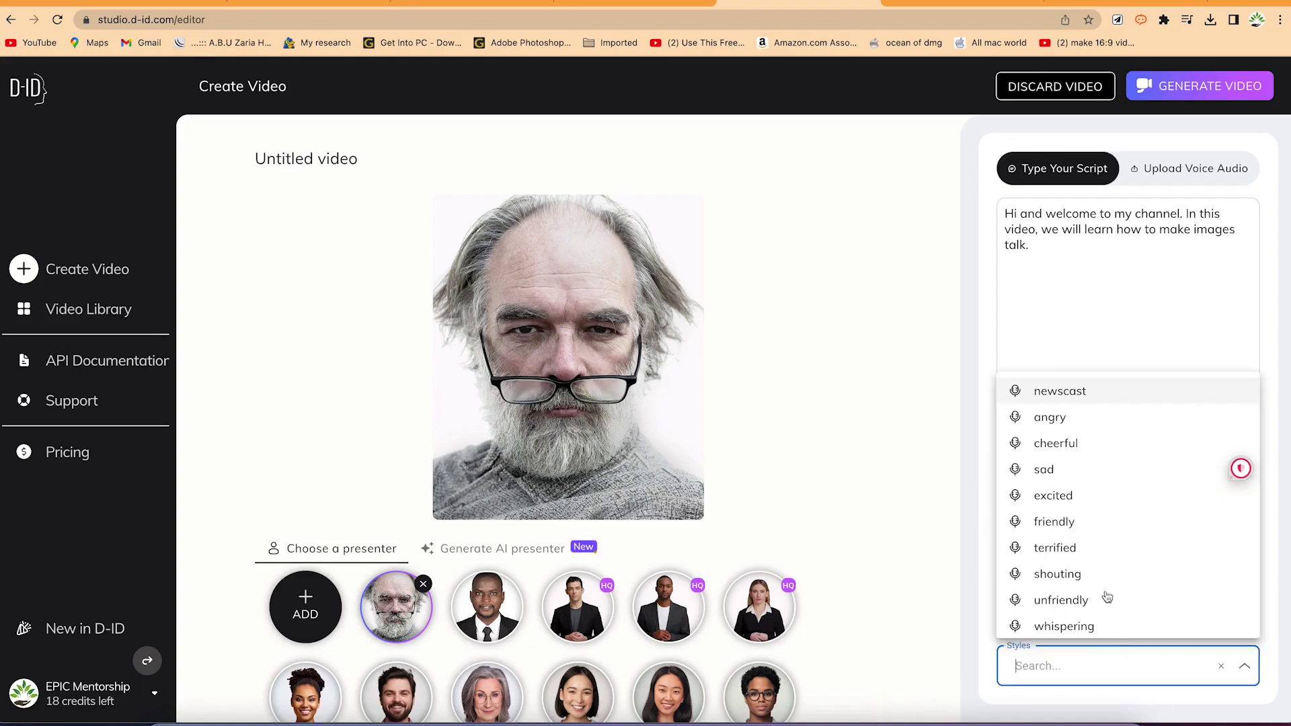
pyautogui.click(1085, 525)
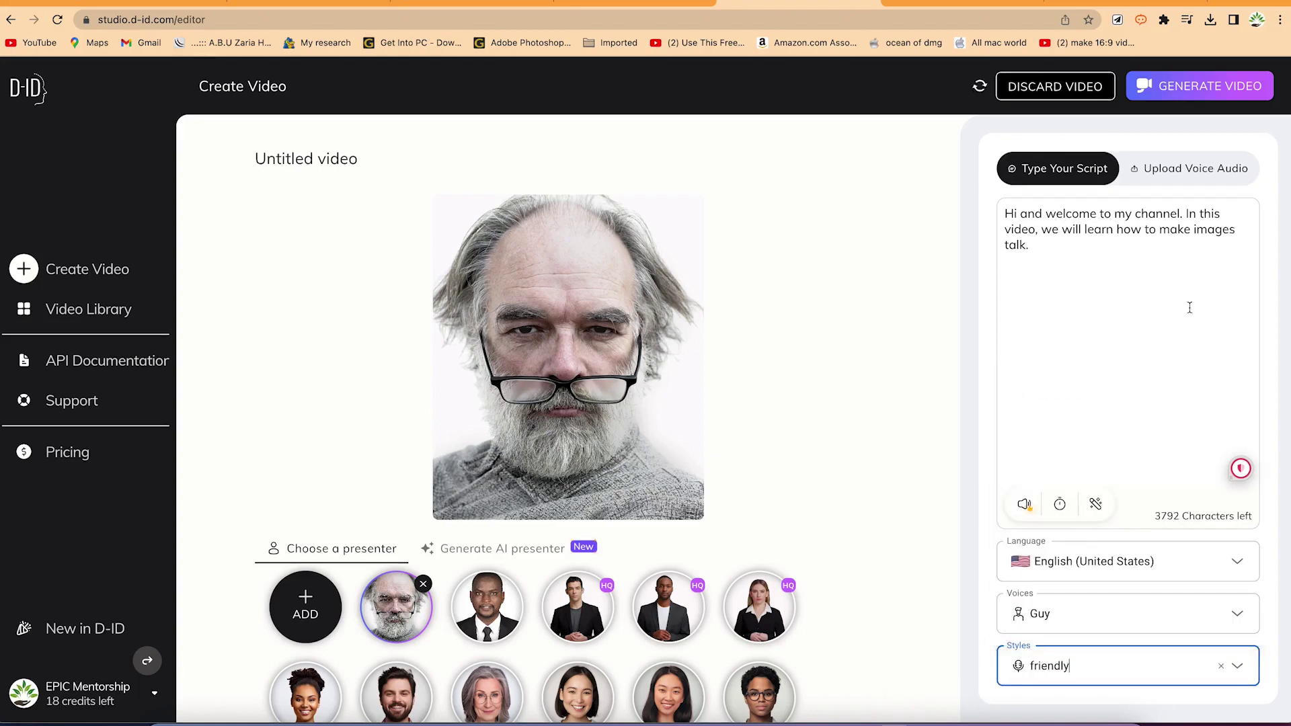
pyautogui.click(1190, 99)
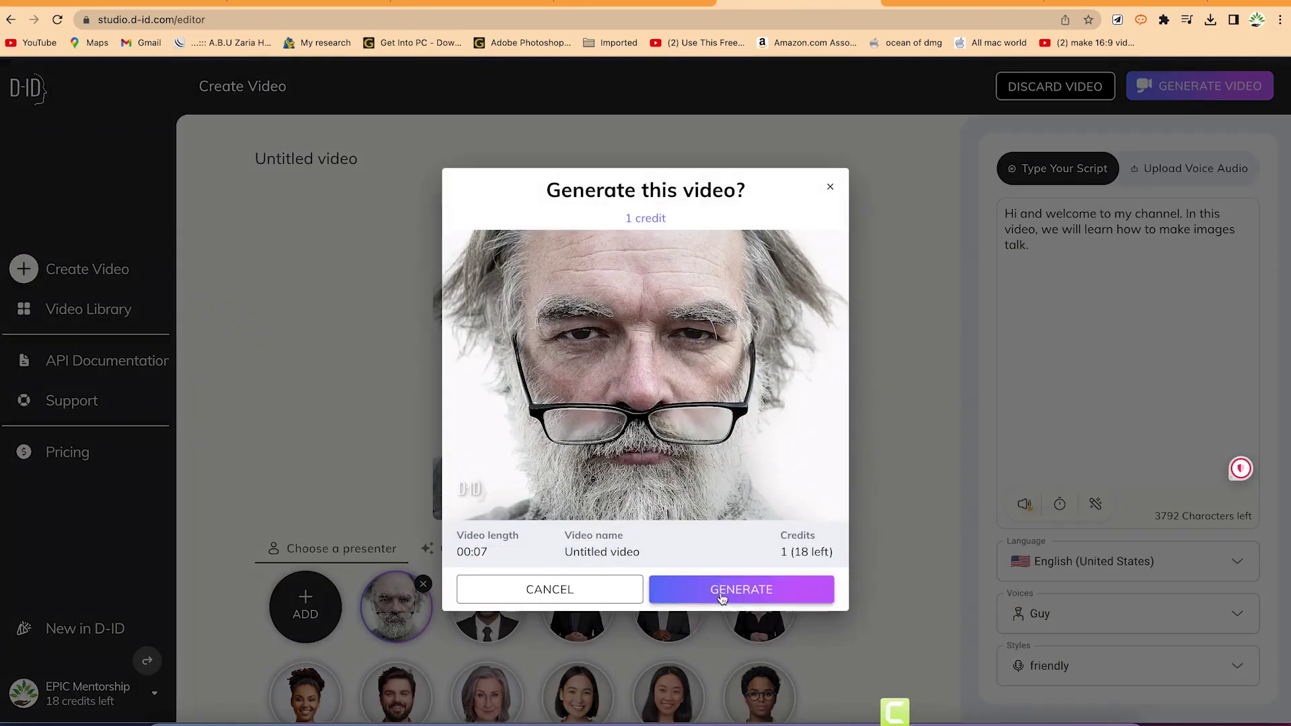
# Step: Confirm generation for one credit, then open the new Untitled video from Home
pyautogui.click(760, 593)
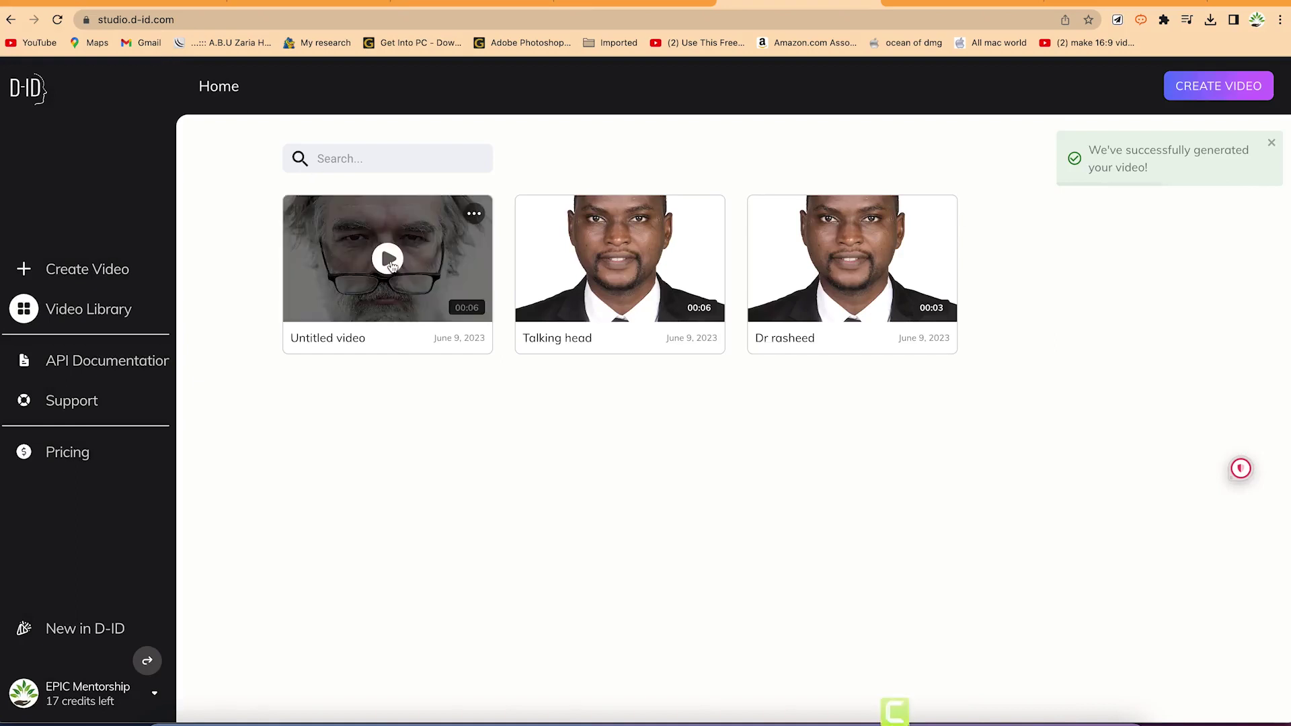
pyautogui.click(381, 254)
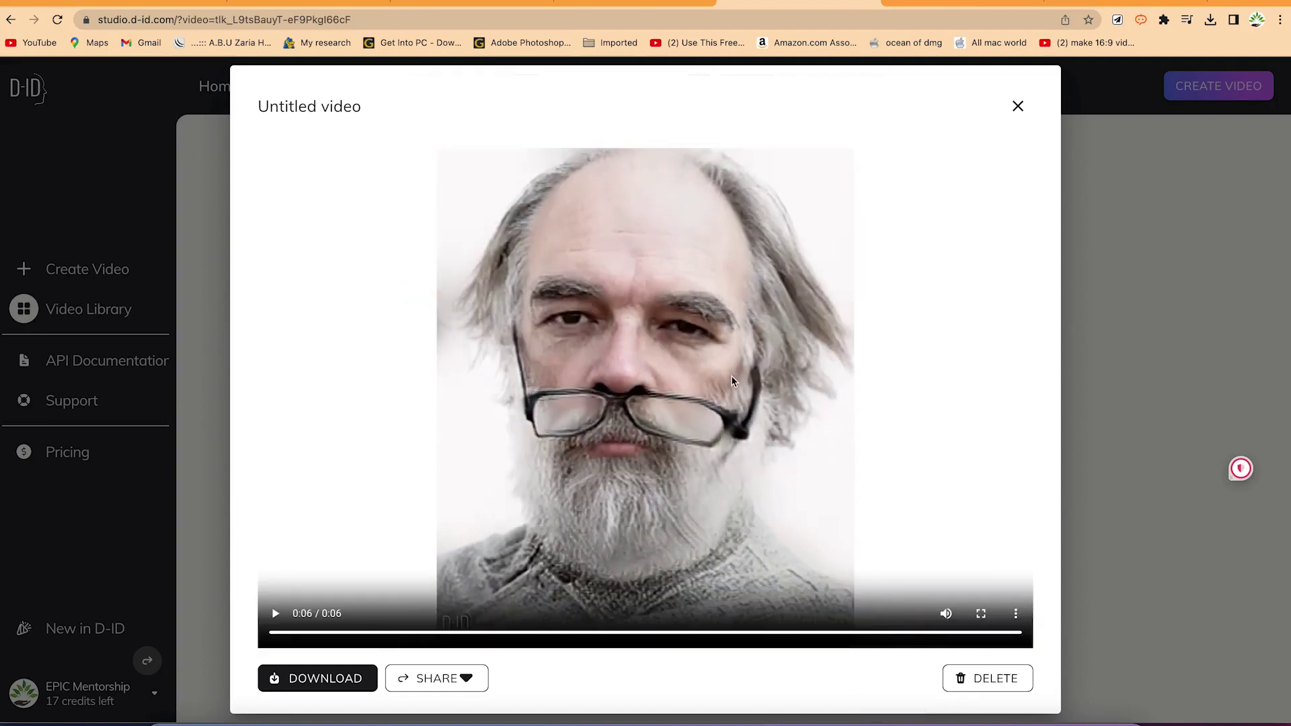
# Step: Download Untitled video.mp4, play it in QuickTime to check, then close the preview
pyautogui.click(304, 679)
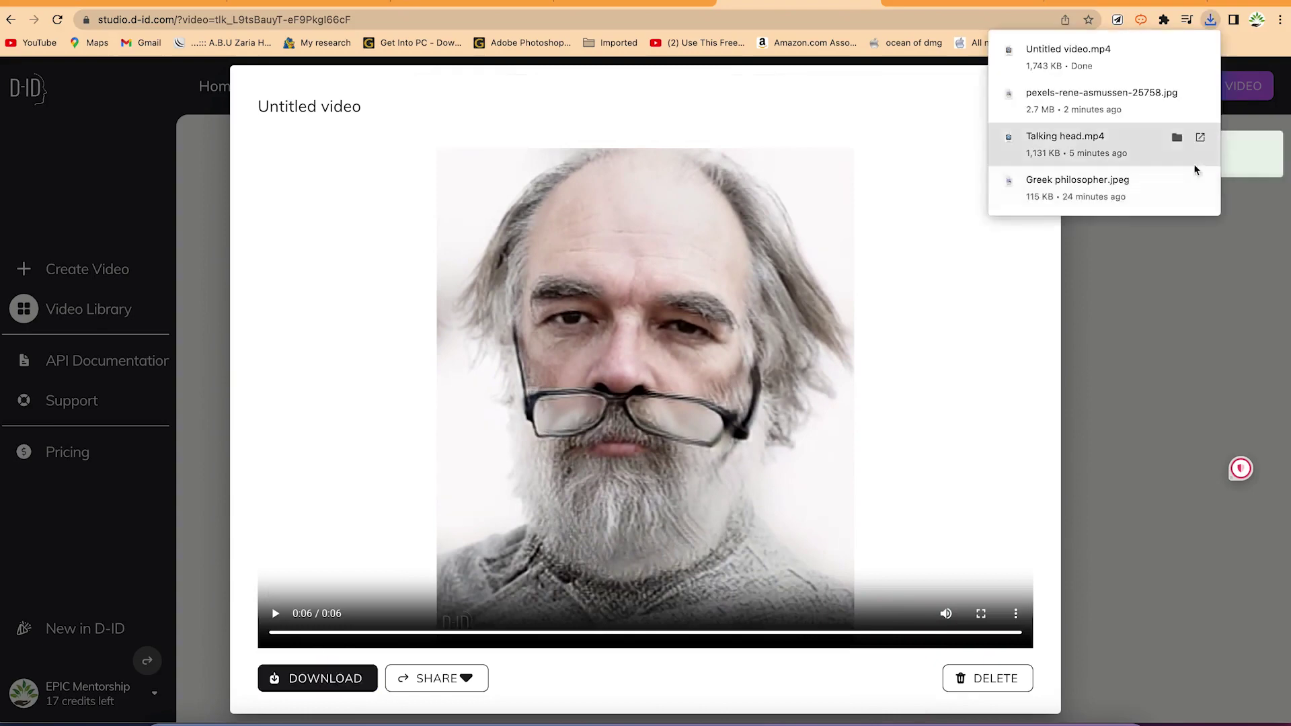
pyautogui.click(1177, 50)
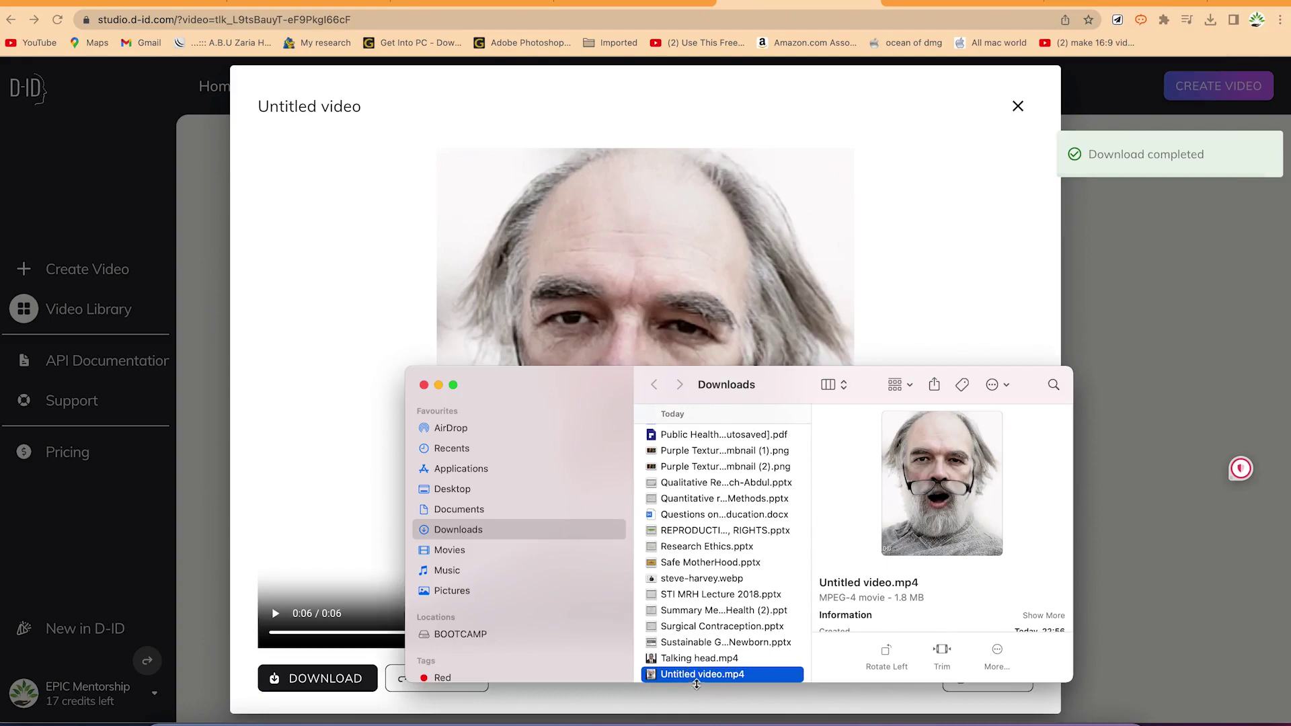
pyautogui.doubleClick(694, 674)
pyautogui.press('super+w')
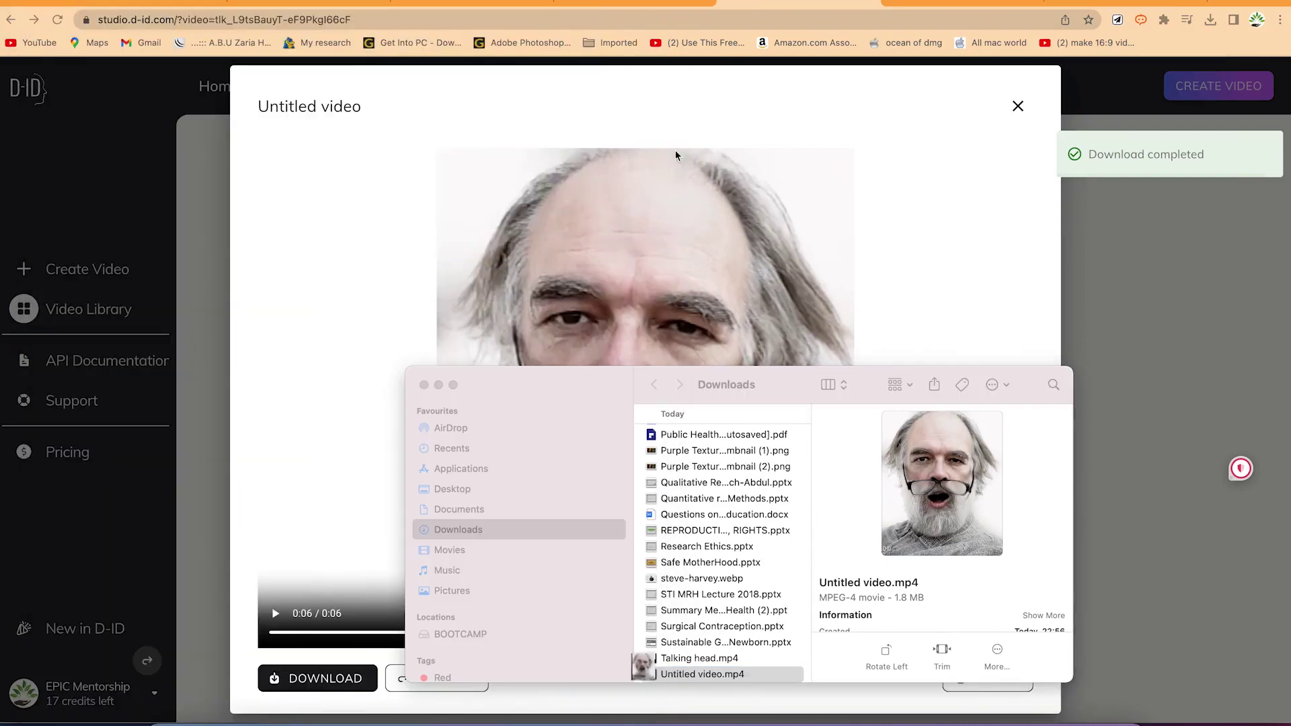
pyautogui.click(802, 2)
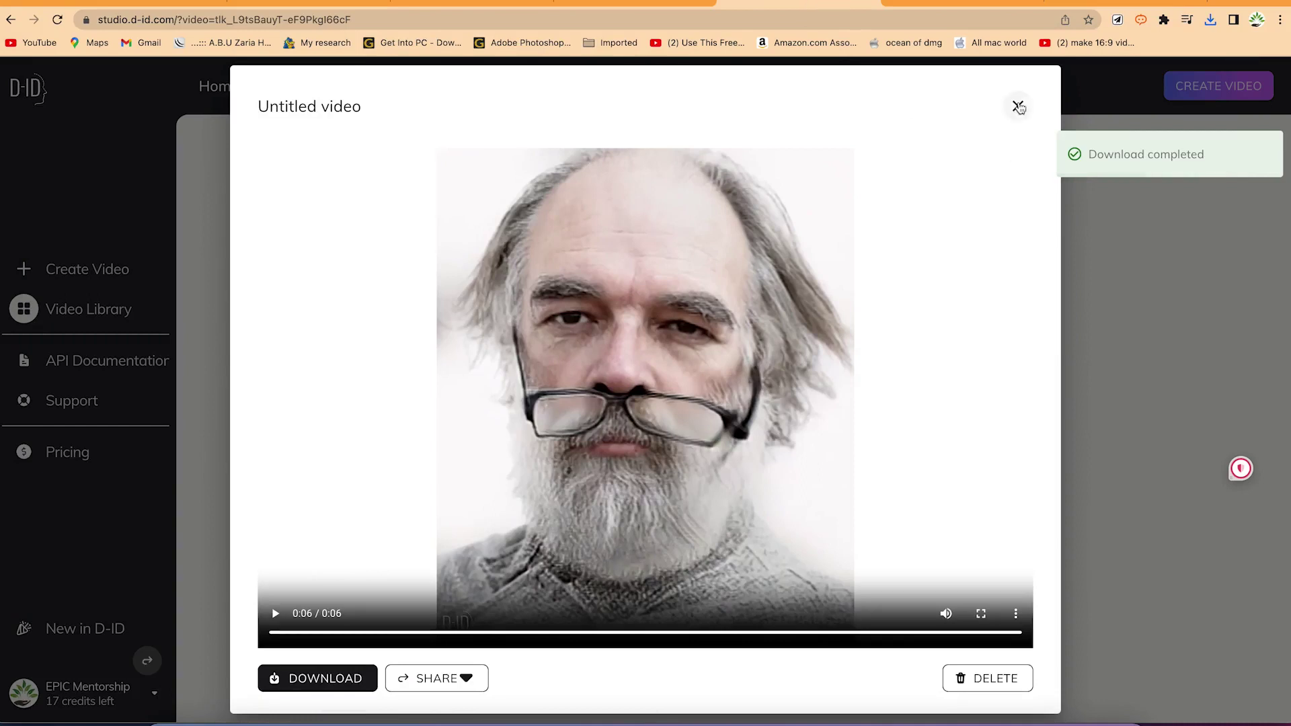
pyautogui.click(1019, 107)
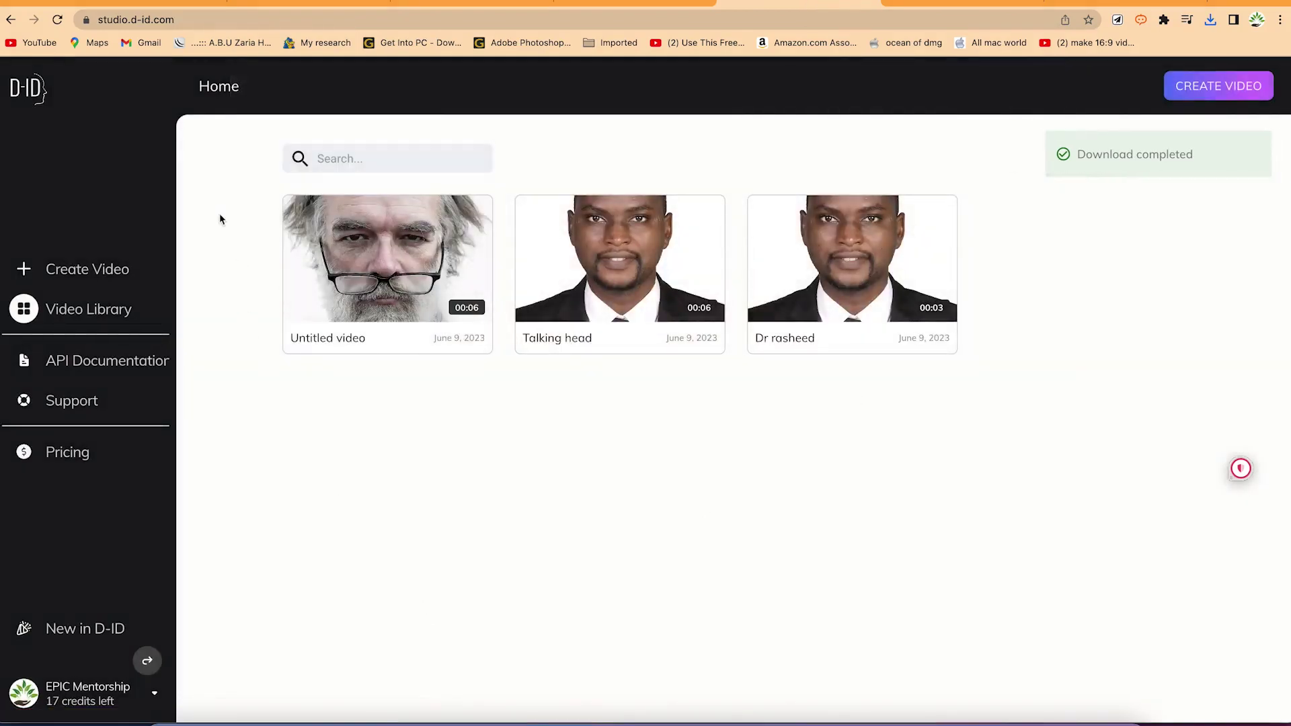